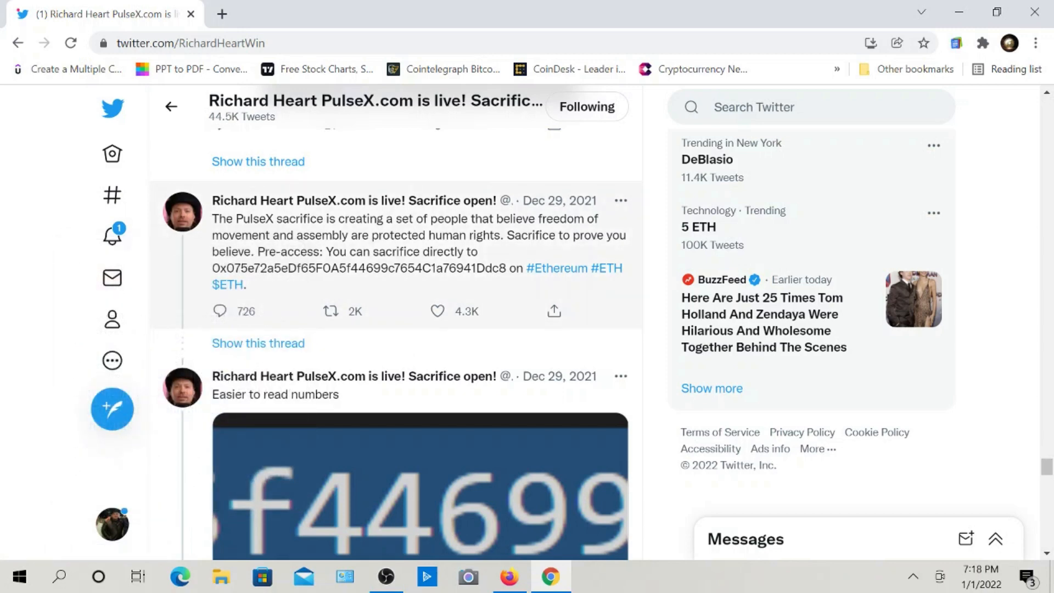
- Highlight the Ethereum sacrifice address in the Dec 29, 2021 tweet and return to the account's profile header
left_click_drag(506, 267, 212, 268)
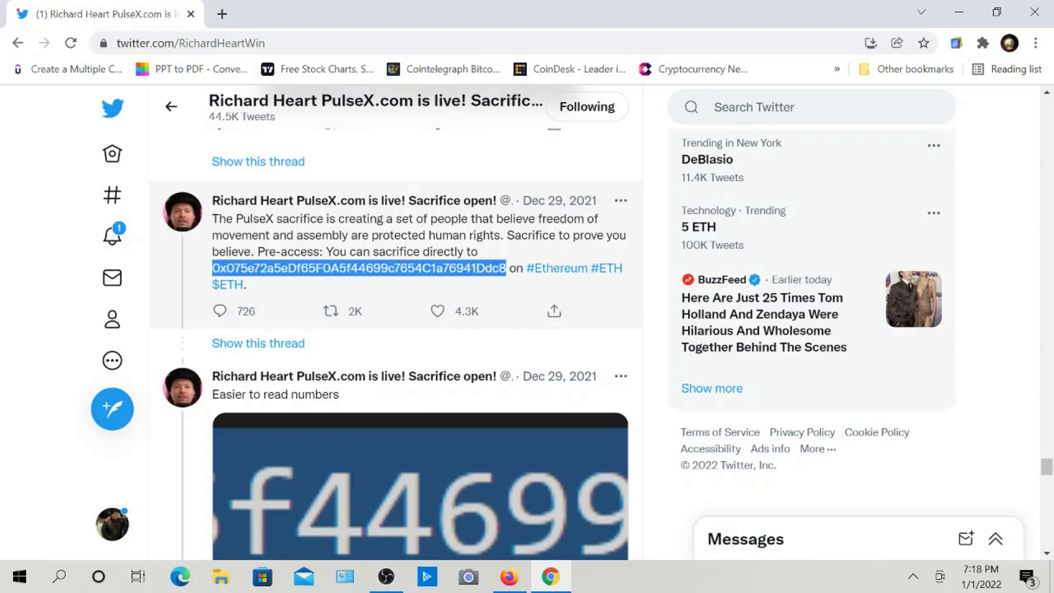
mouse_move(183, 213)
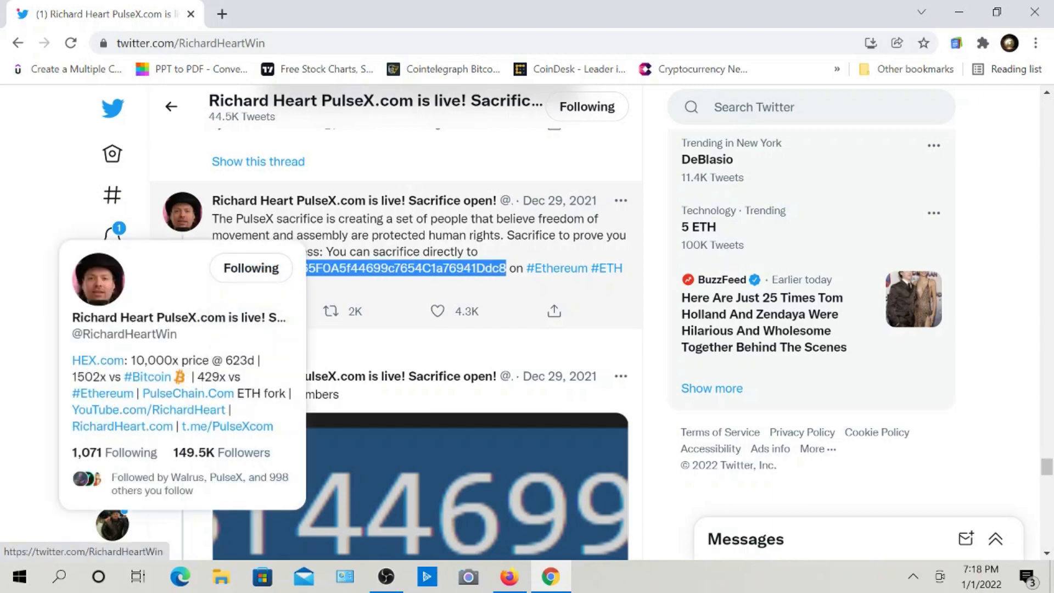
scroll(396, 324, "up", 10)
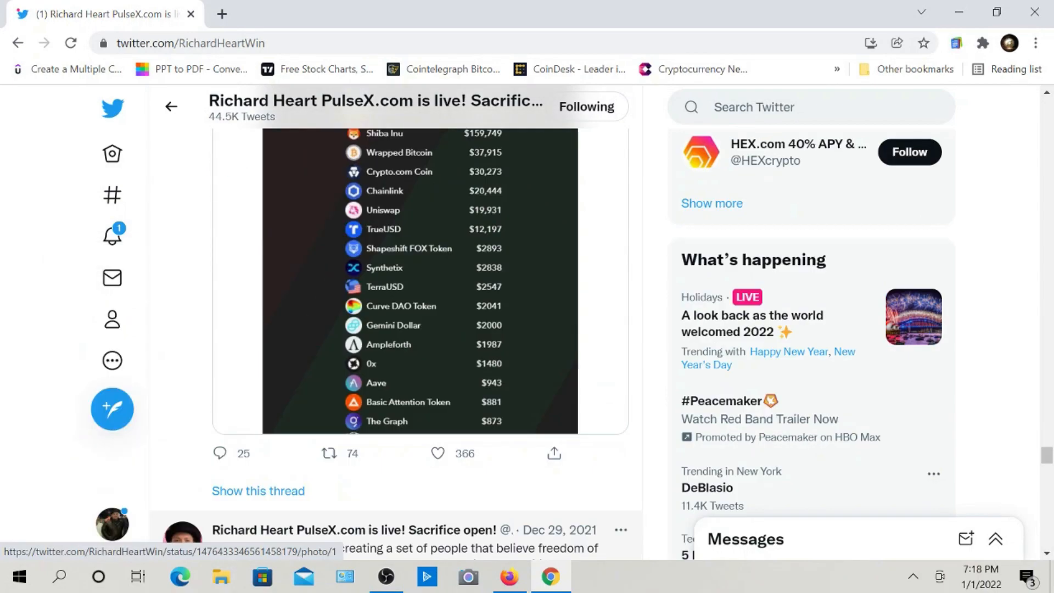
scroll(395, 324, "up", 15)
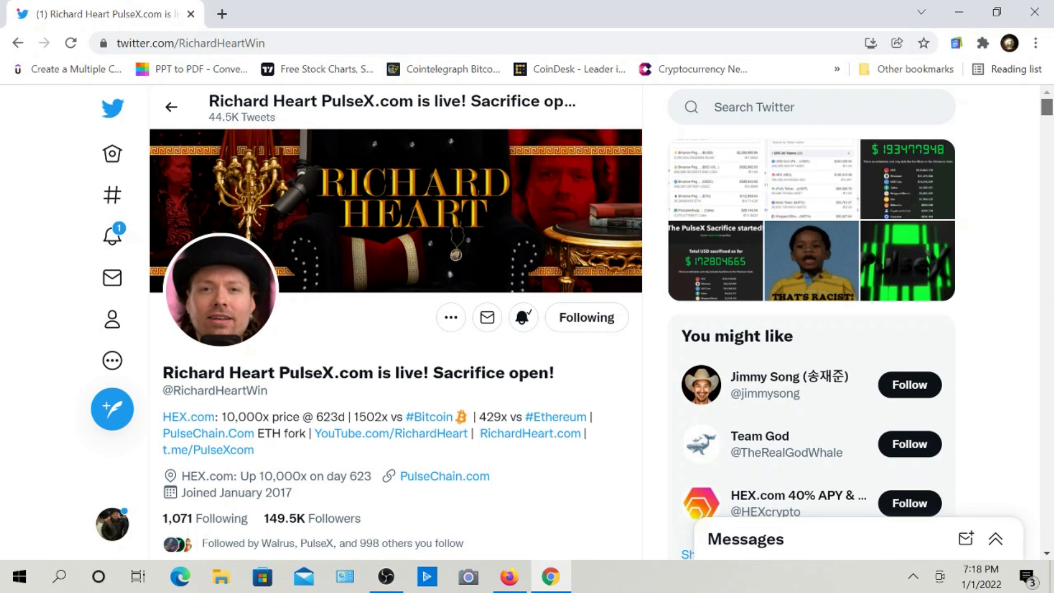
- Look through the account's timeline for the Dec 29, 2021 tweet giving the direct PulseX sacrifice address
scroll(395, 324, "down", 7)
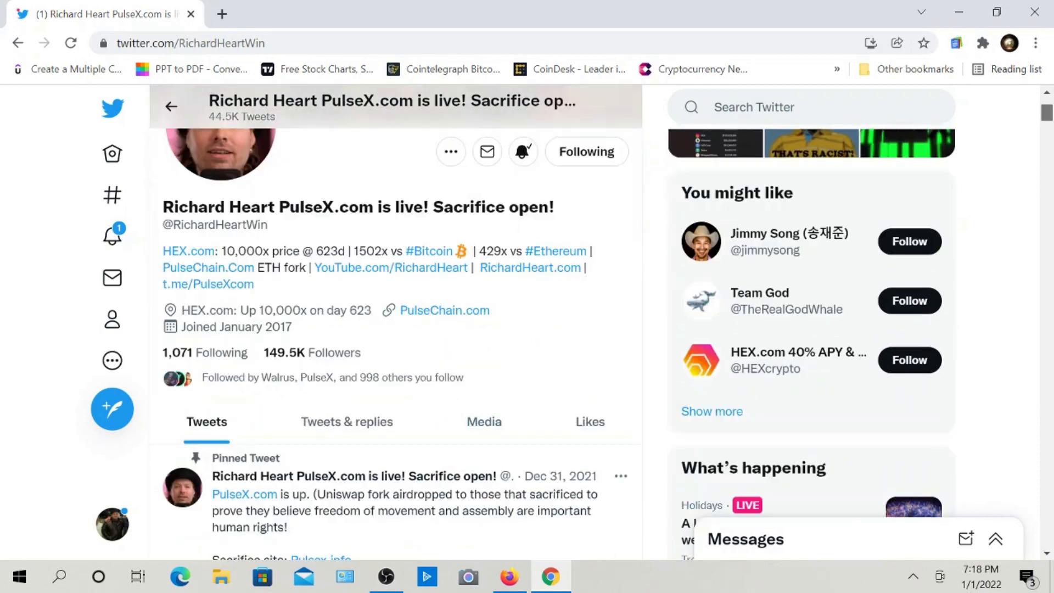
scroll(396, 324, "down", 15)
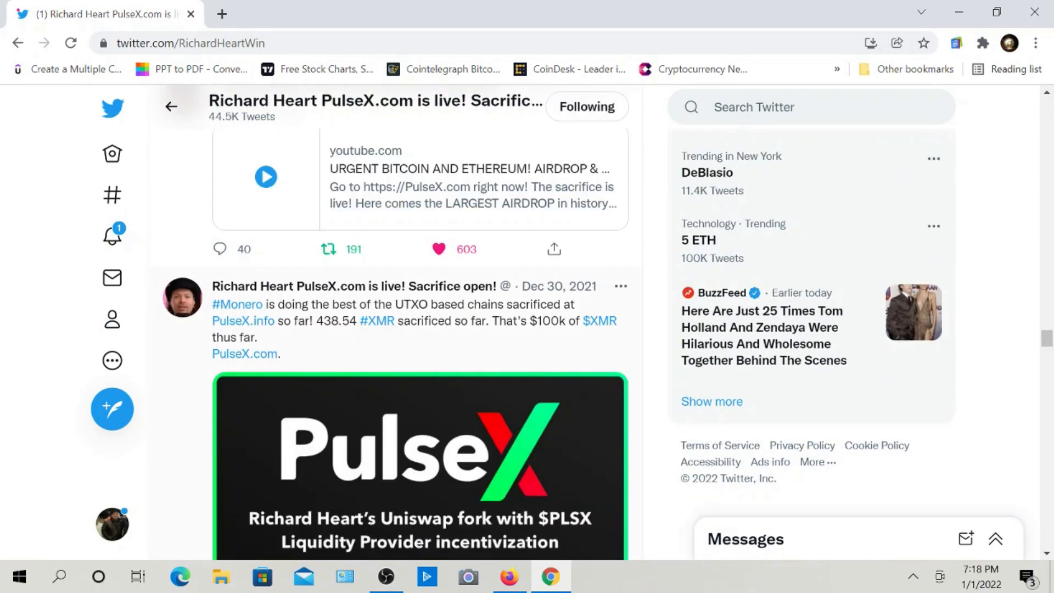
scroll(395, 324, "down", 15)
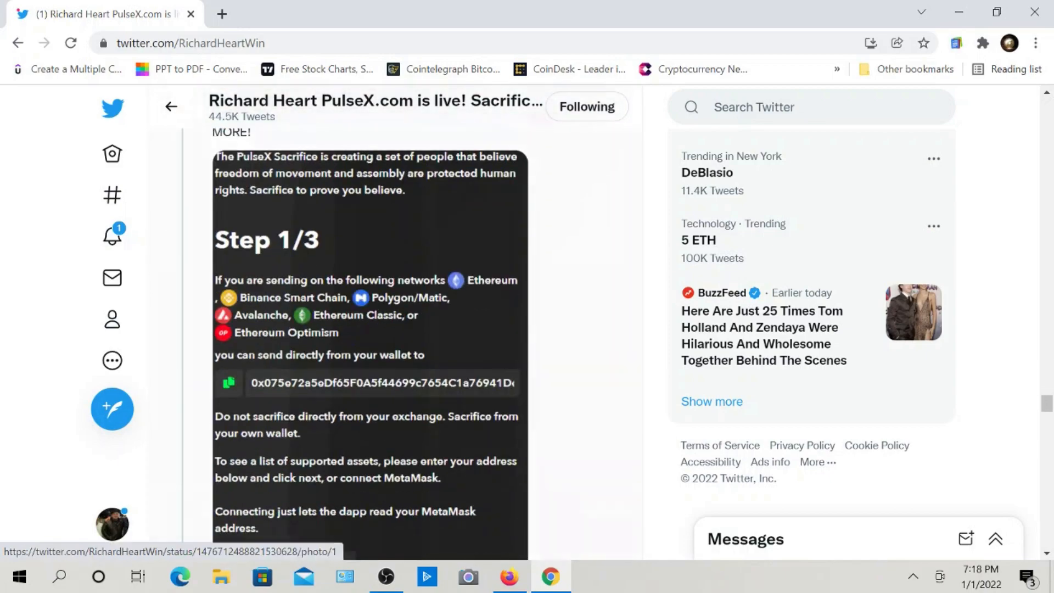
scroll(396, 324, "up", 6)
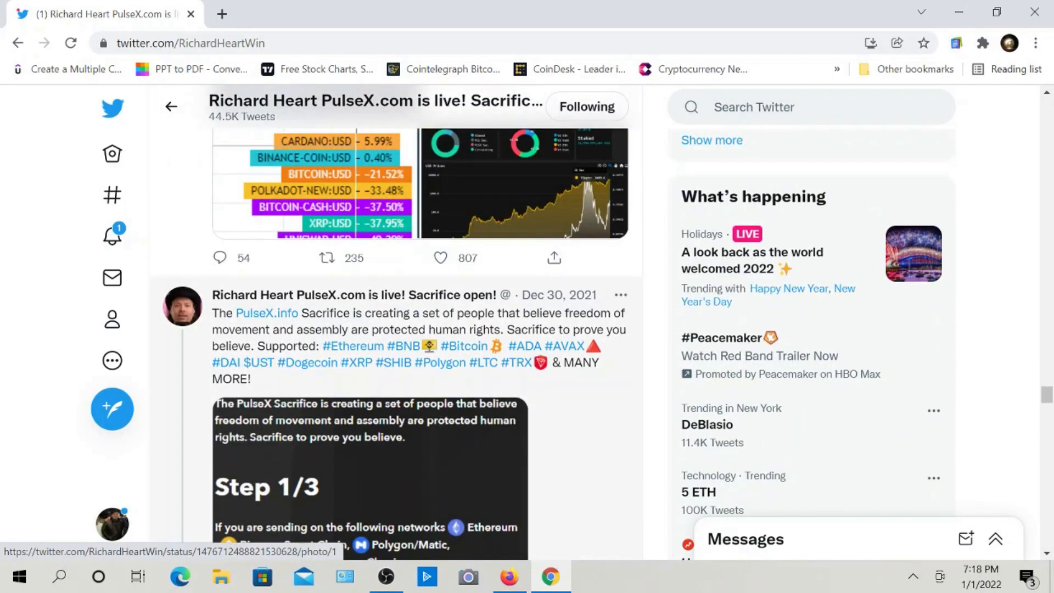
scroll(395, 324, "down", 15)
scroll(396, 324, "up", 5)
scroll(396, 324, "down", 10)
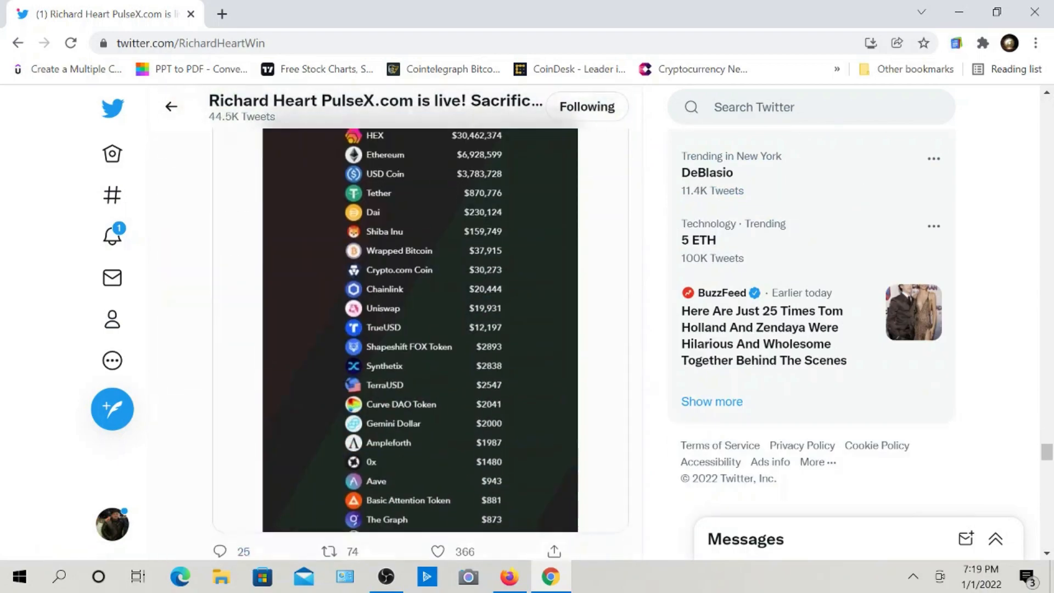
scroll(396, 324, "down", 10)
scroll(395, 324, "up", 5)
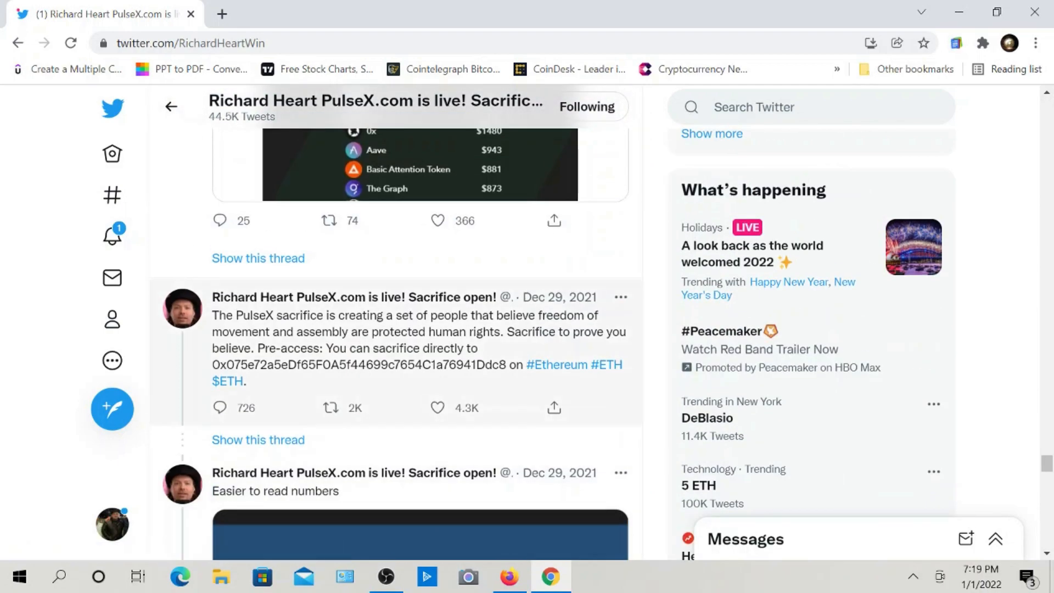
- Like and retweet the Dec 29, 2021 tweet containing the PulseX pre-access sacrifice address
left_click(437, 407)
left_click(330, 407)
left_click(311, 420)
- Switch to Firefox, place the Pulsechain Sacrifice page after the PulseX Sacrifice page, and look over its contents
left_click(510, 576)
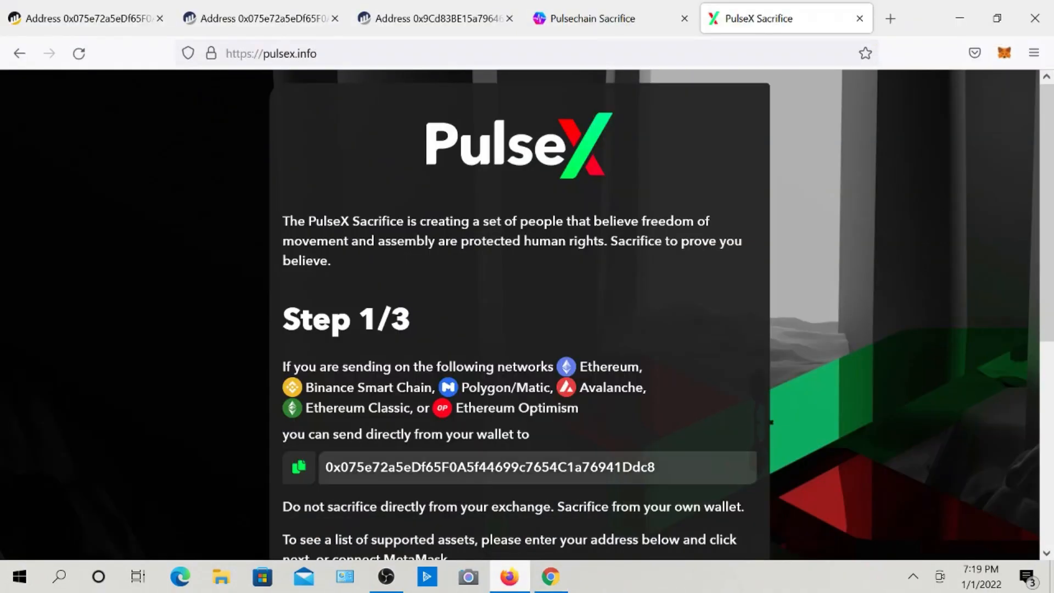
left_click_drag(597, 18, 773, 20)
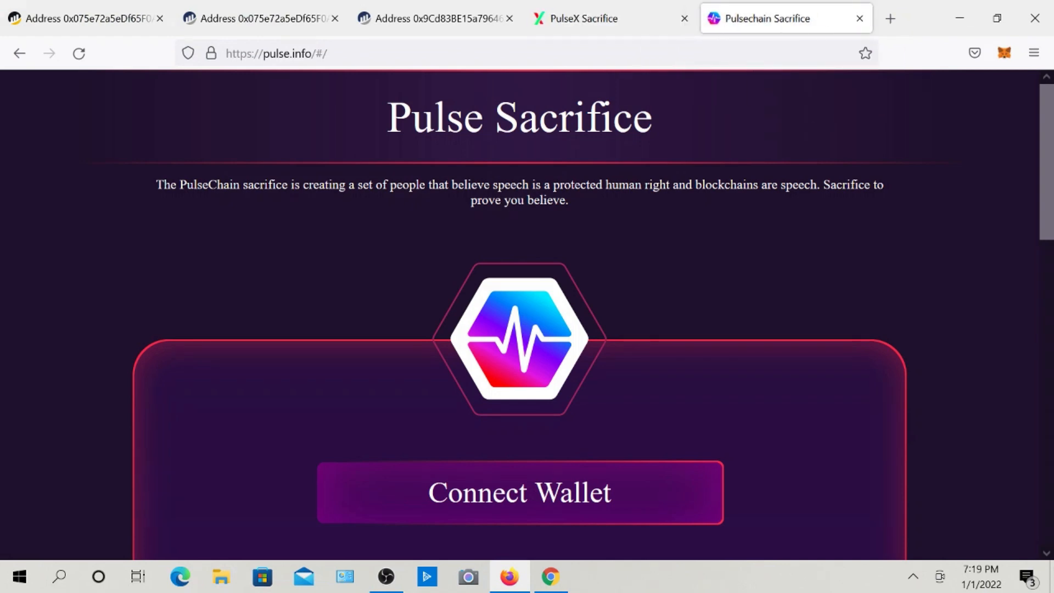
scroll(519, 313, "down", 6)
scroll(519, 313, "up", 6)
- Examine the PulseChain sacrifice address on Etherscan, covering its balance overview and its list of incoming transactions
left_click(437, 18)
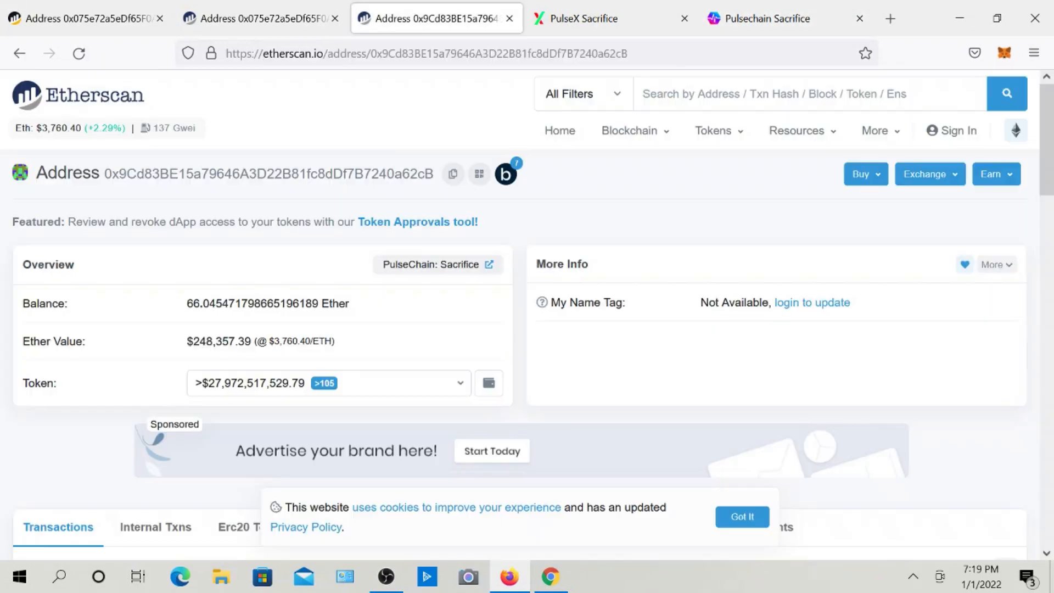
scroll(527, 313, "down", 3)
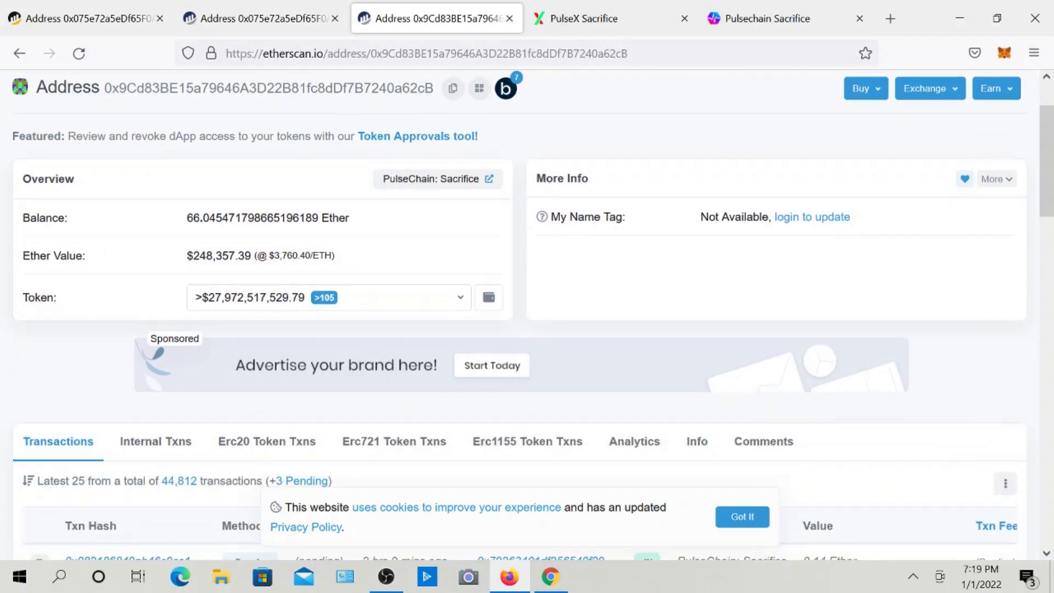
scroll(527, 313, "up", 3)
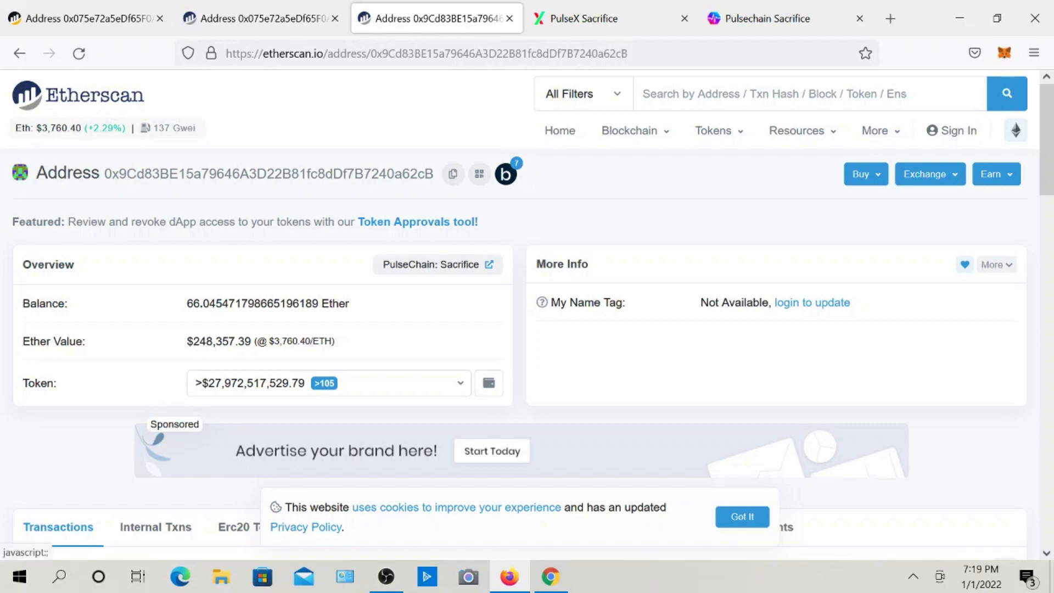
scroll(527, 297, "down", 8)
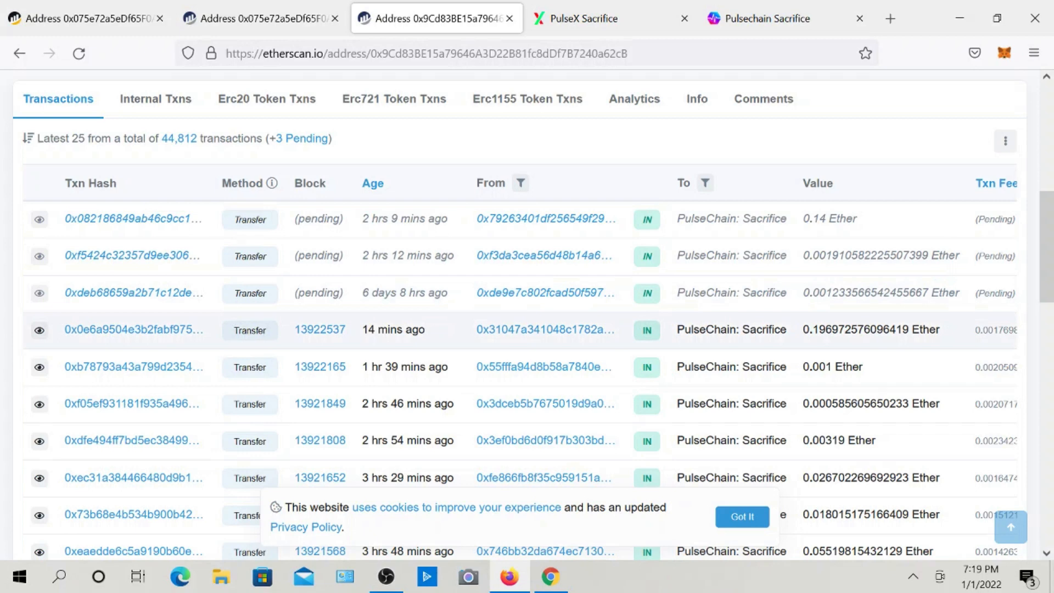
scroll(527, 332, "down", 1)
scroll(527, 332, "up", 1)
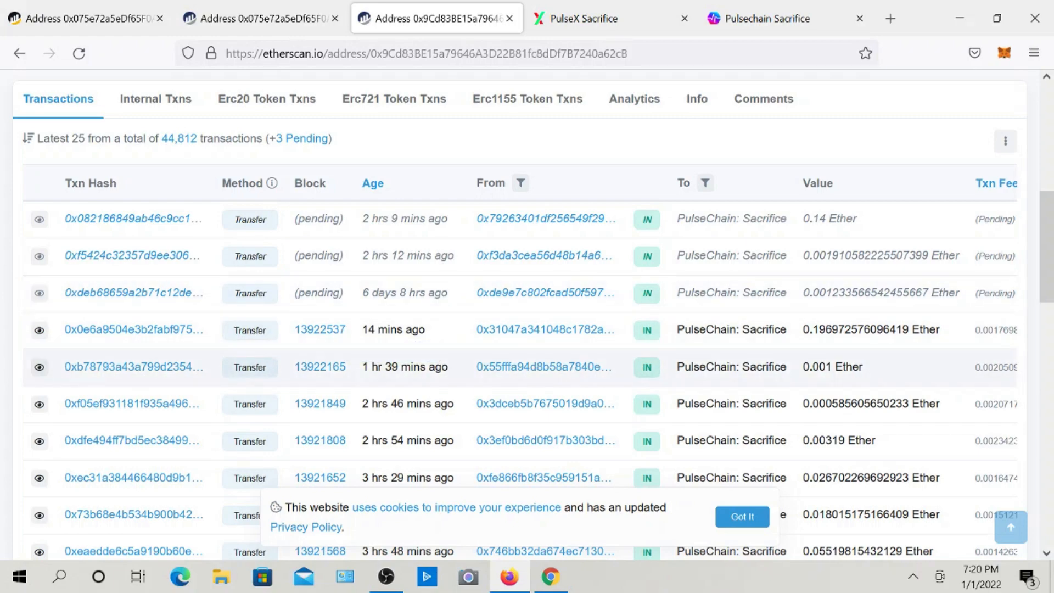
scroll(395, 338, "down", 3)
scroll(527, 316, "down", 9)
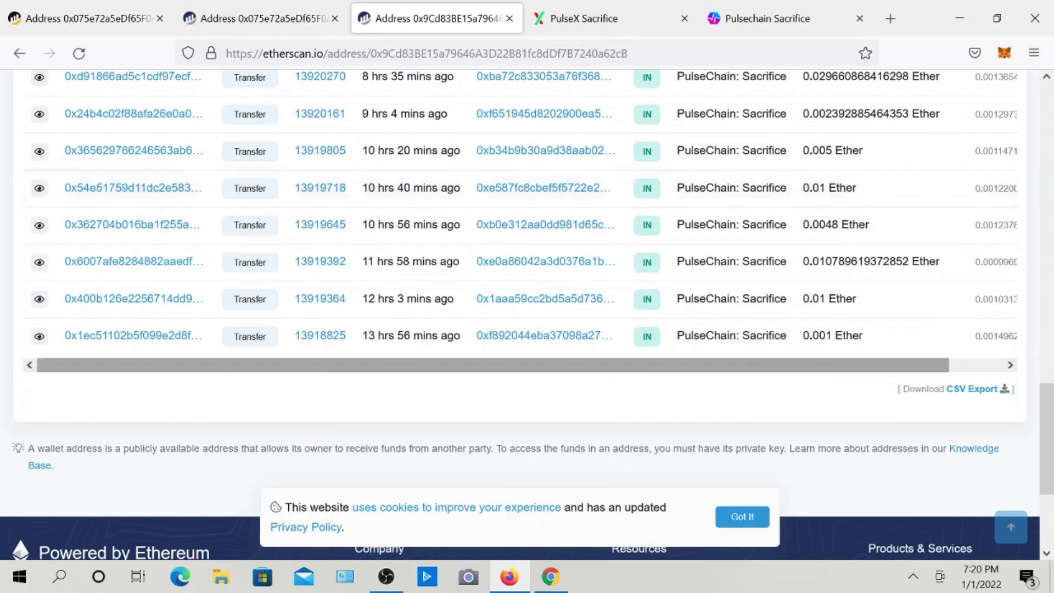
scroll(527, 316, "up", 19)
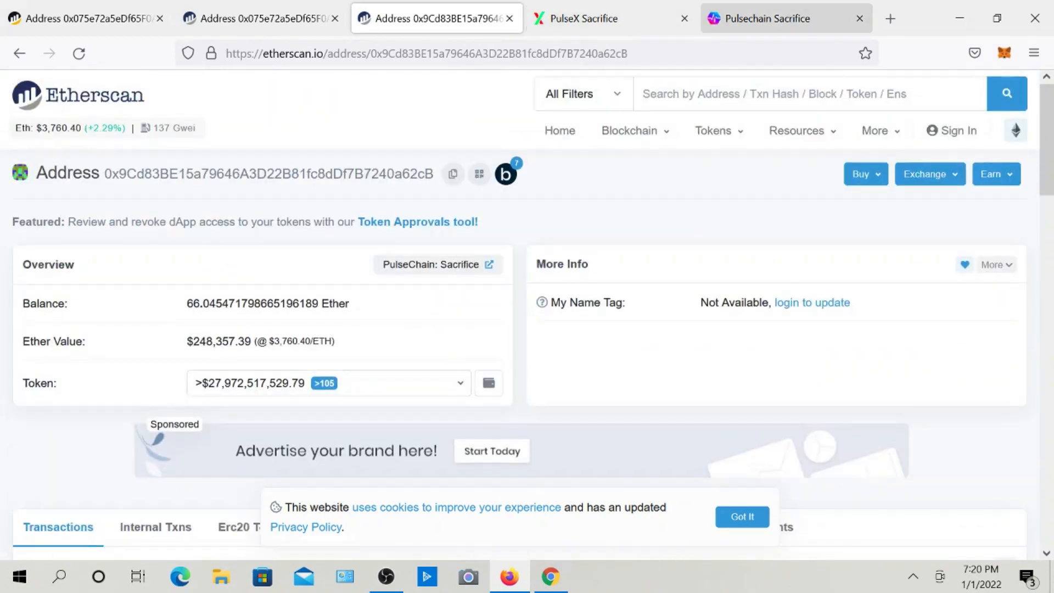
- Compare the Pulse Sacrifice page with the PulseChain sacrifice address on Etherscan, highlighting the address and the page heading
left_click(768, 18)
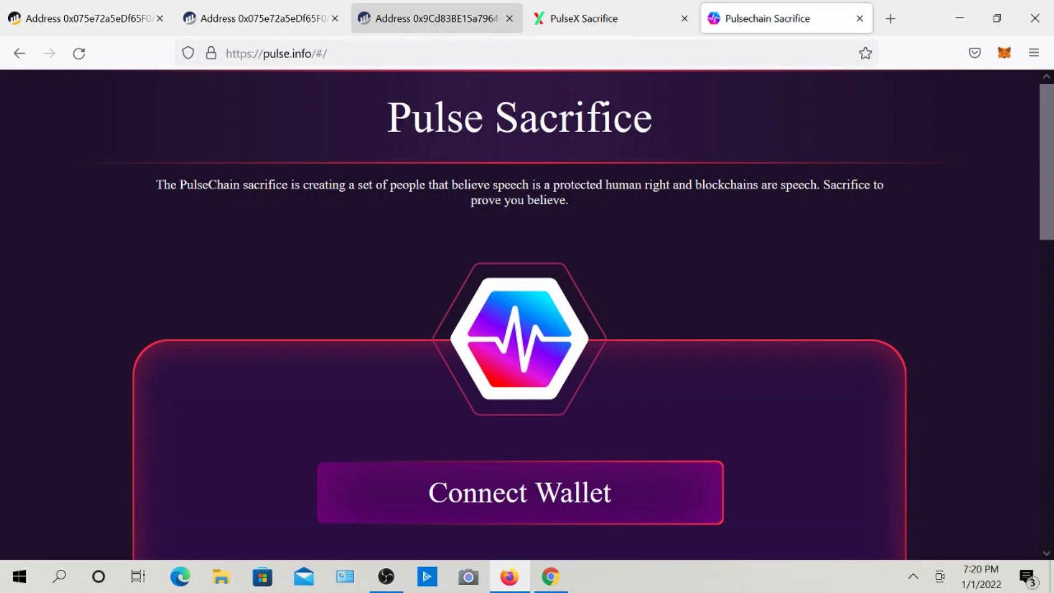
left_click(437, 18)
left_click_drag(105, 174, 434, 174)
left_click(571, 181)
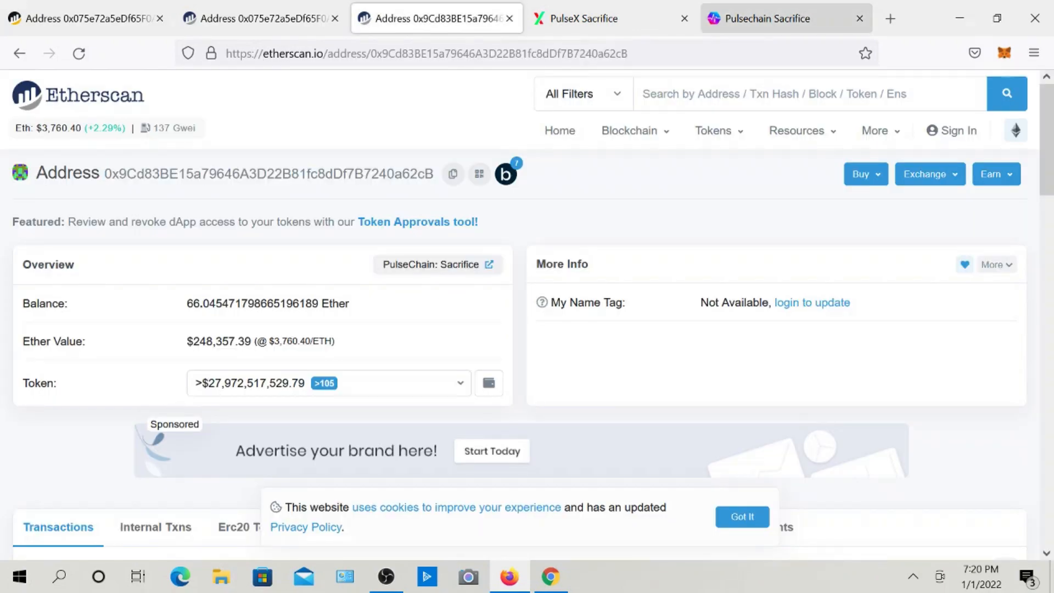
left_click(780, 18)
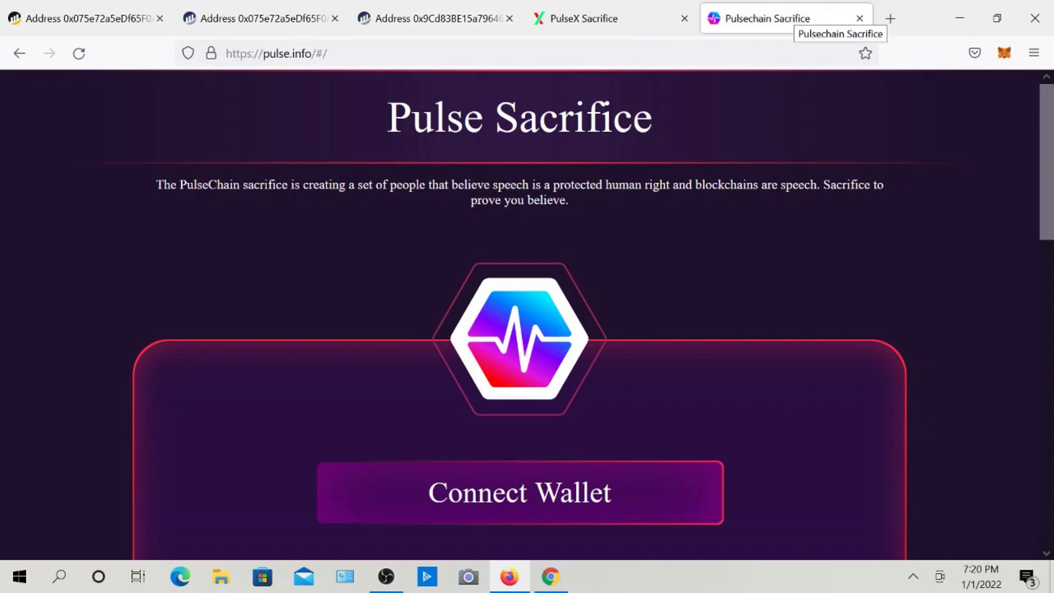
left_click_drag(386, 117, 571, 203)
left_click(576, 231)
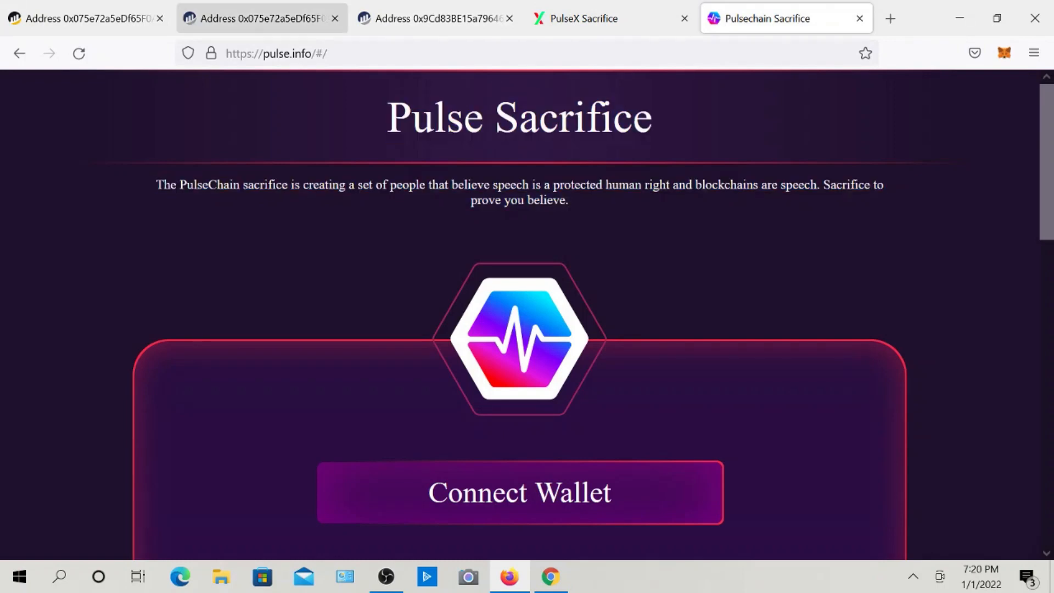
left_click(434, 19)
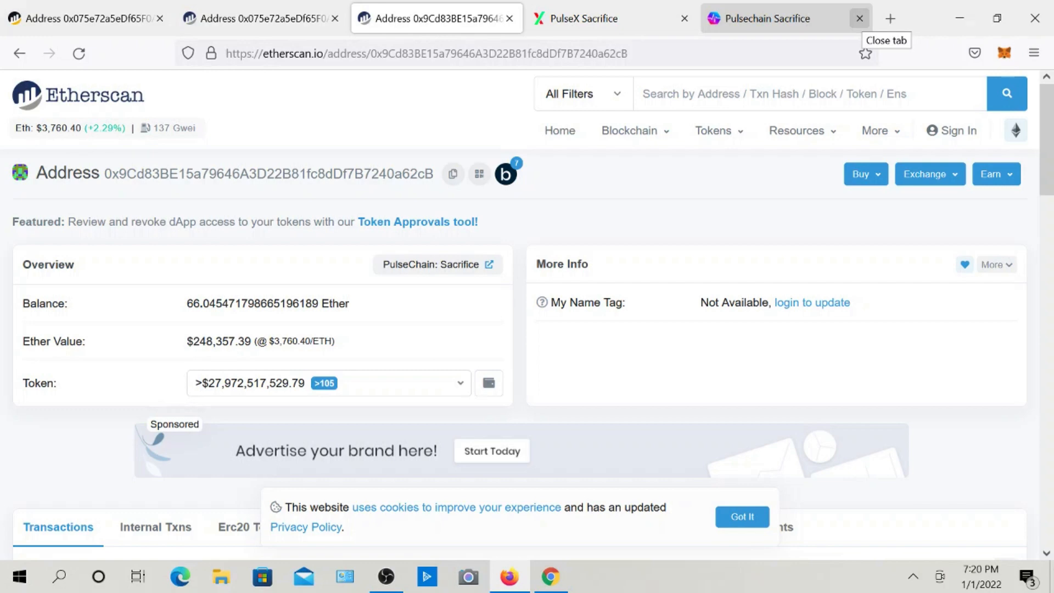
- Place the PulseX Sacrifice page directly before the PulseChain address page and read its Step 1/3 sending instructions
left_click(593, 18)
left_click_drag(593, 18, 439, 18)
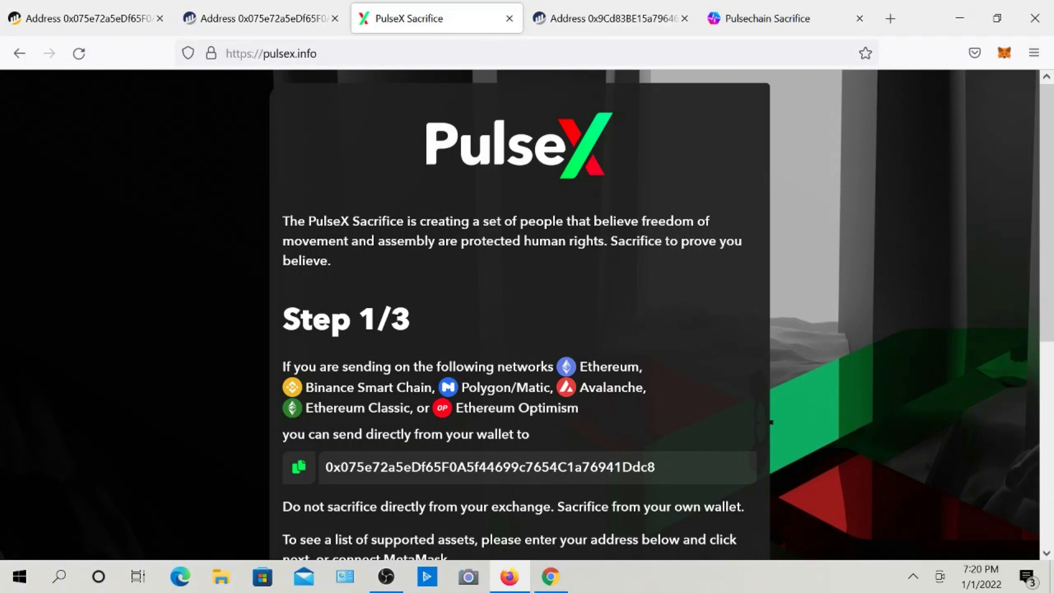
scroll(520, 314, "down", 2)
scroll(519, 315, "up", 2)
scroll(520, 315, "down", 2)
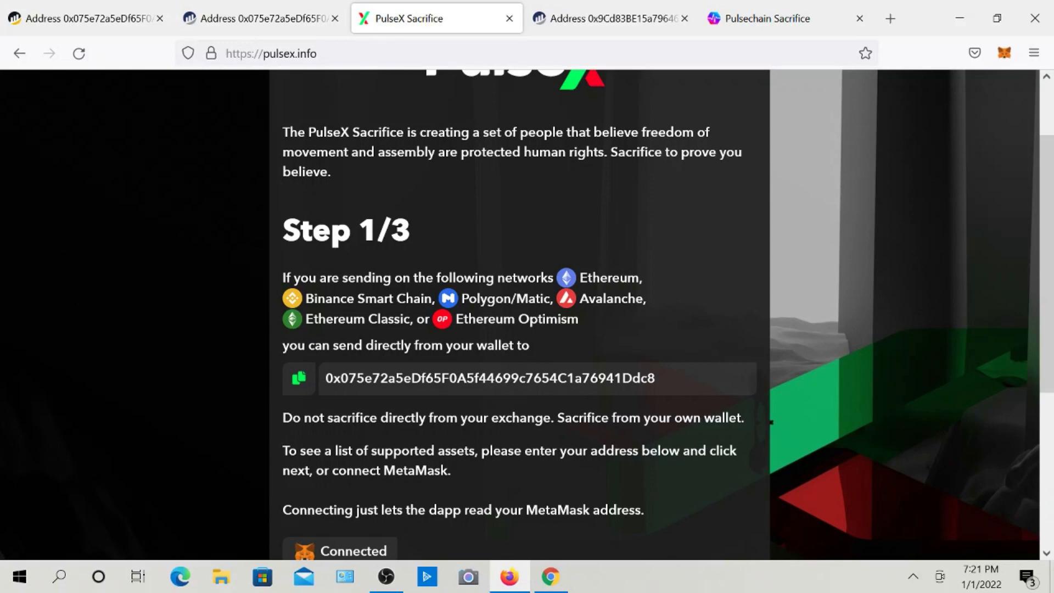
scroll(520, 315, "down", 3)
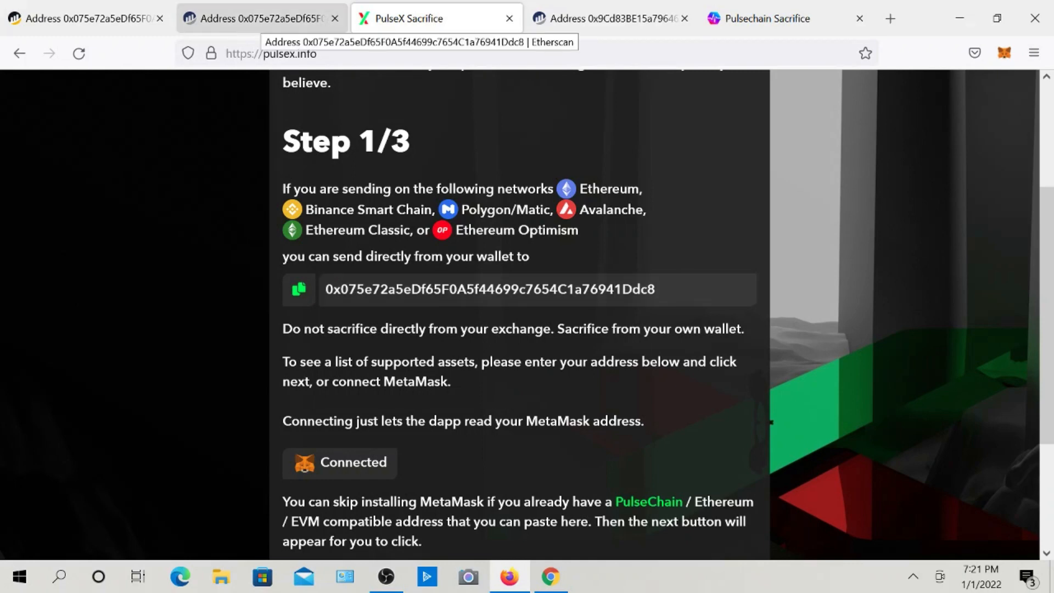
- Compare the wallet address on the PulseX Sacrifice page with the 0x075e72a5… address page on Etherscan
left_click(258, 18)
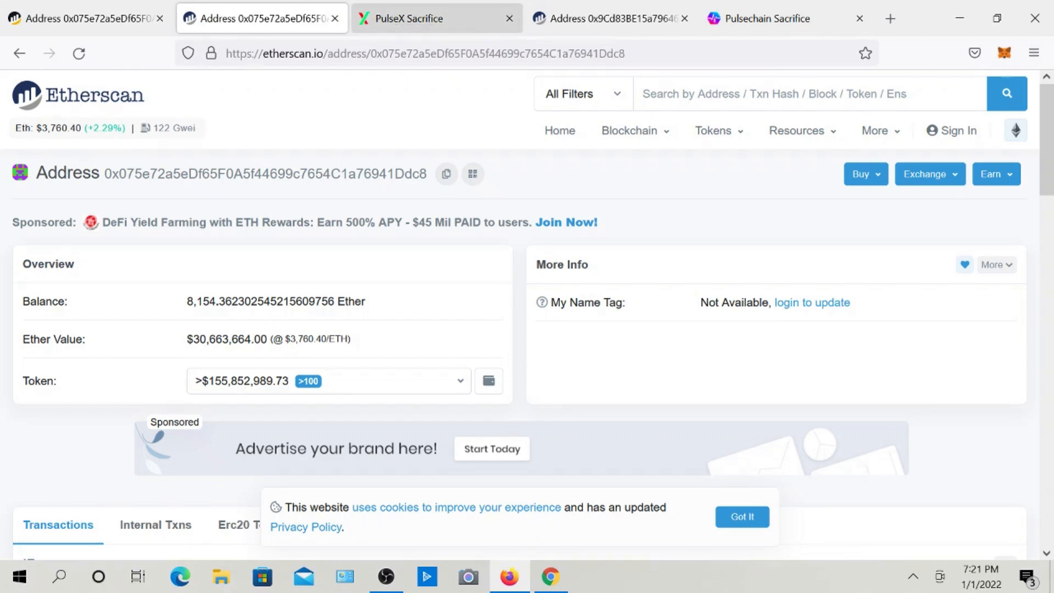
left_click(384, 18)
left_click(262, 19)
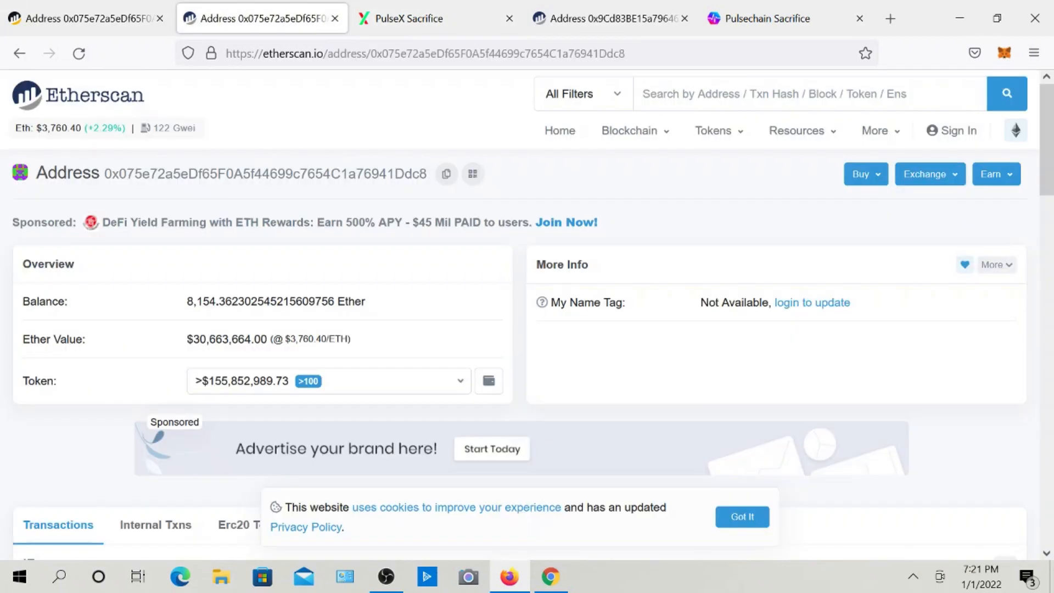
left_click(384, 18)
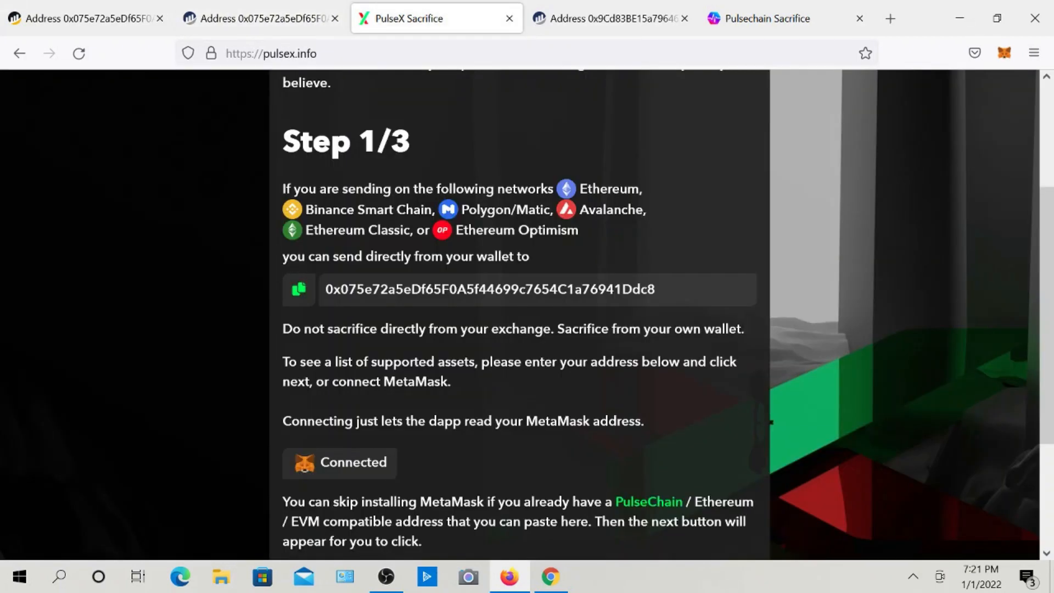
left_click(263, 18)
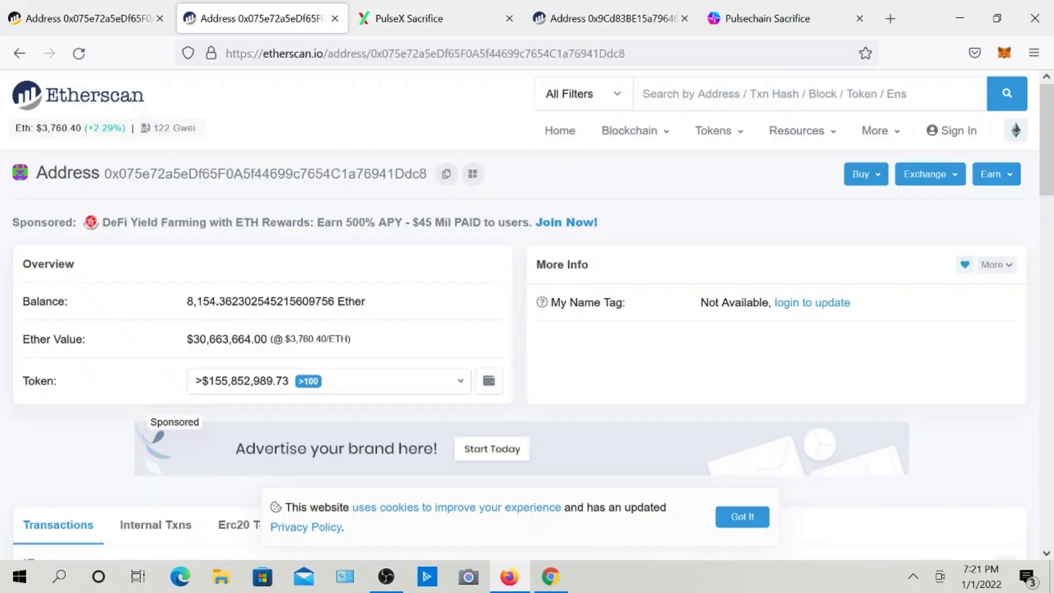
- Examine the overview and the pending and recent transactions of the PulseX sacrifice address on Etherscan
scroll(520, 314, "down", 3)
scroll(520, 315, "up", 2)
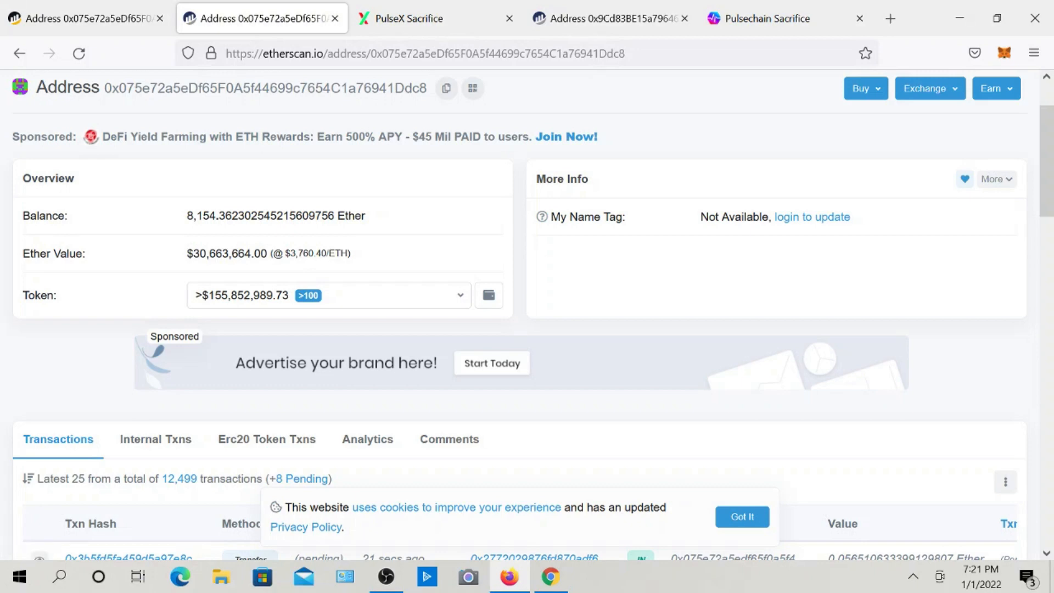
scroll(520, 315, "down", 6)
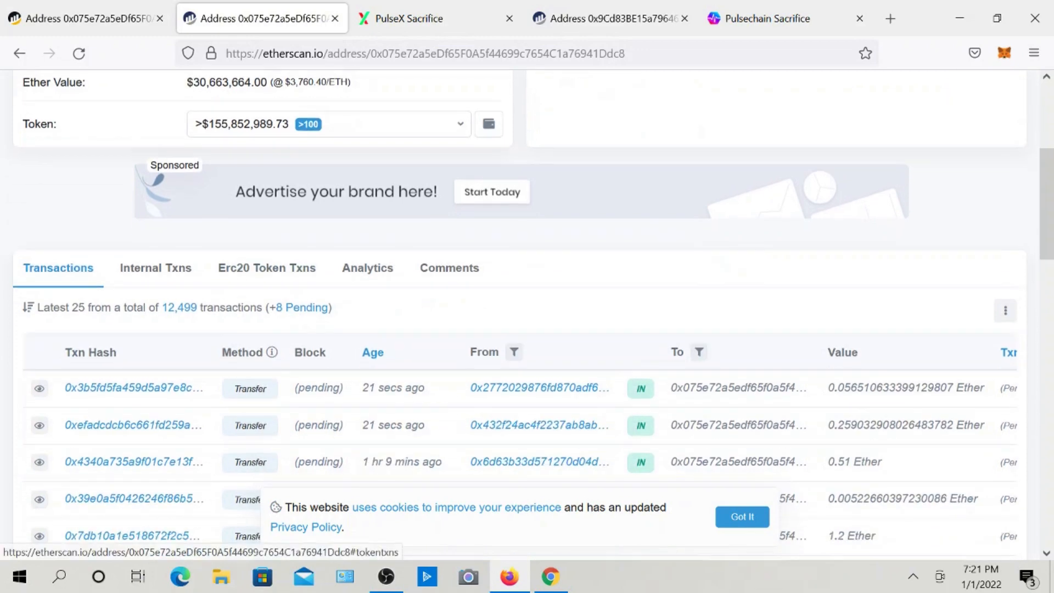
scroll(520, 314, "down", 3)
scroll(520, 314, "up", 3)
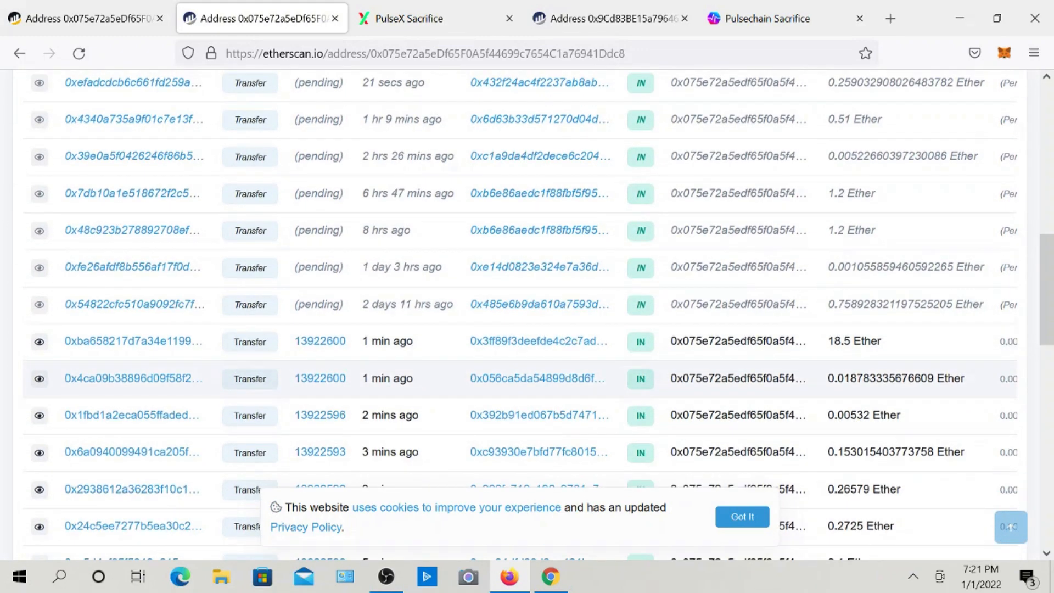
scroll(519, 314, "up", 3)
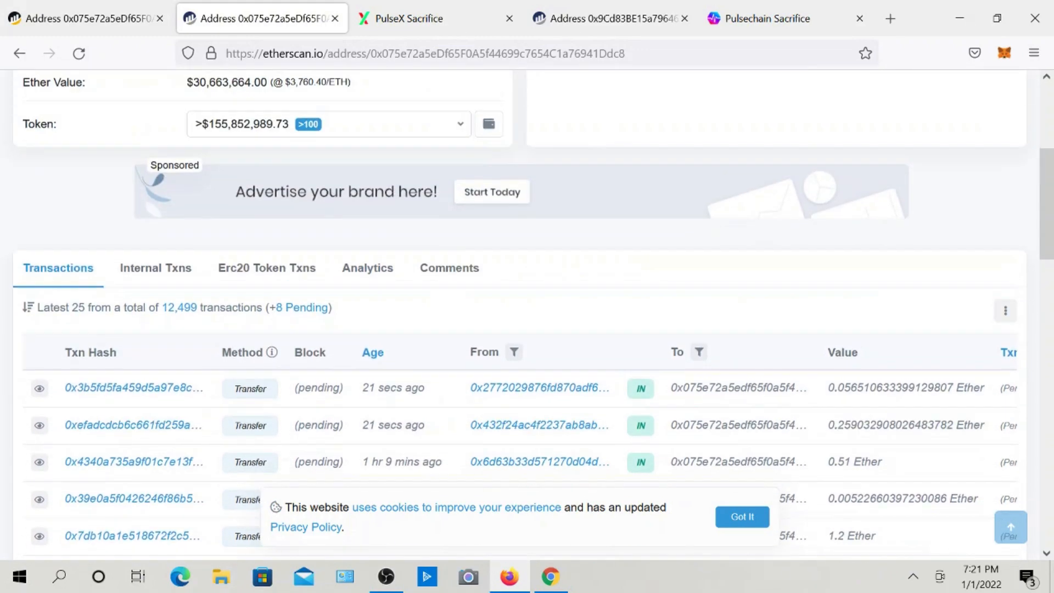
- Examine the ERC-20 token holdings of the PulseX sacrifice address on Etherscan, then close the token list
scroll(520, 314, "up", 2)
scroll(519, 314, "up", 3)
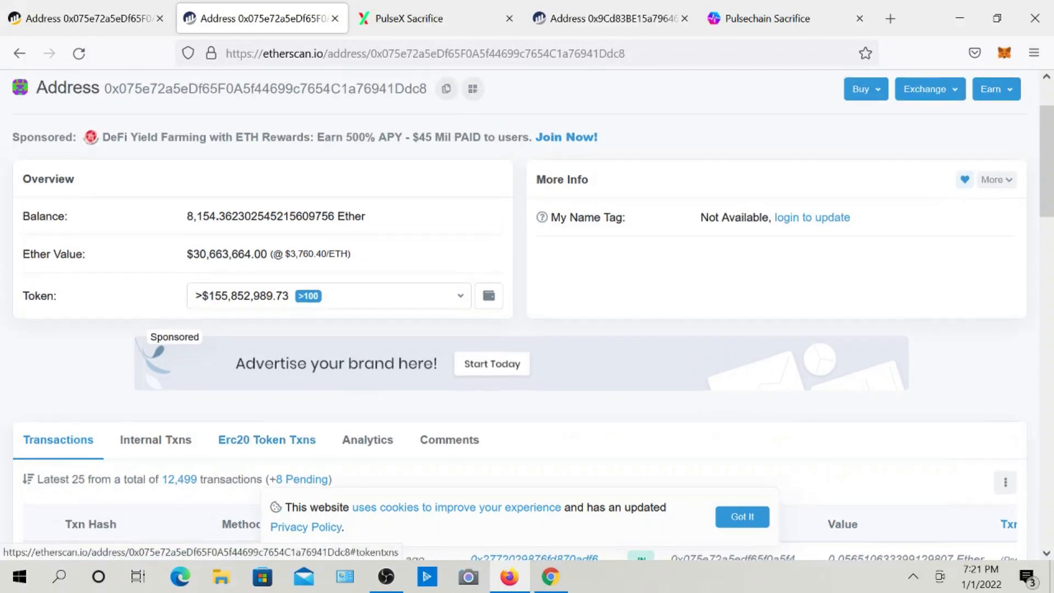
left_click(329, 381)
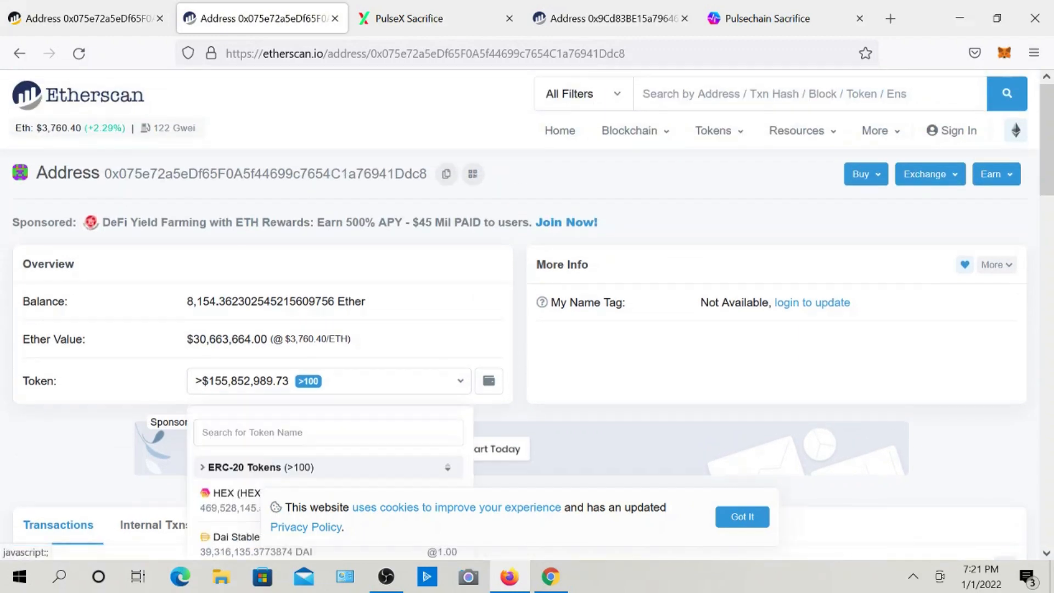
scroll(604, 329, "down", 2)
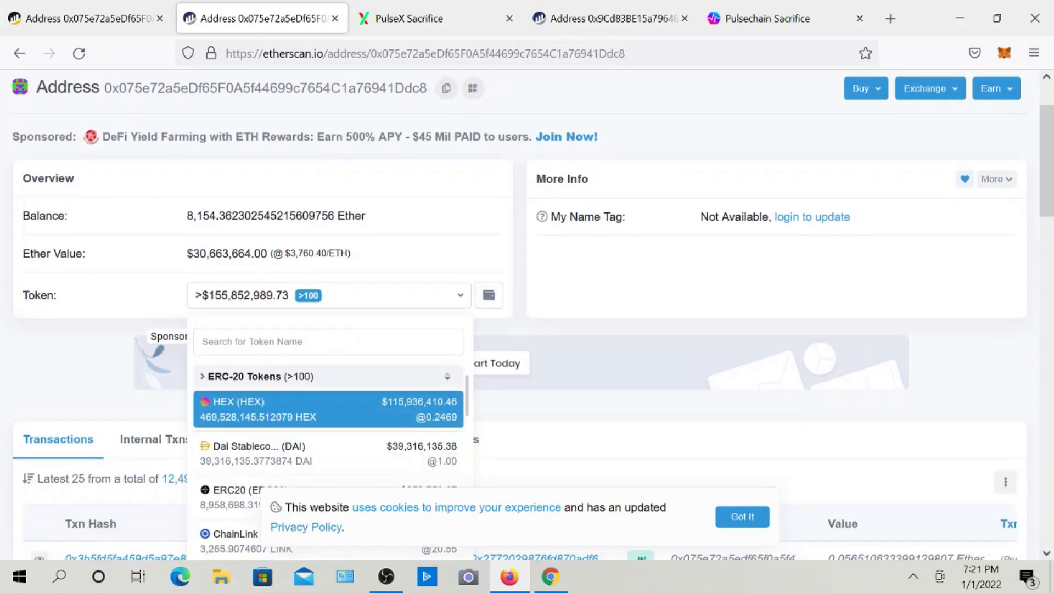
scroll(330, 434, "down", 3)
scroll(329, 433, "up", 3)
scroll(330, 417, "up", 2)
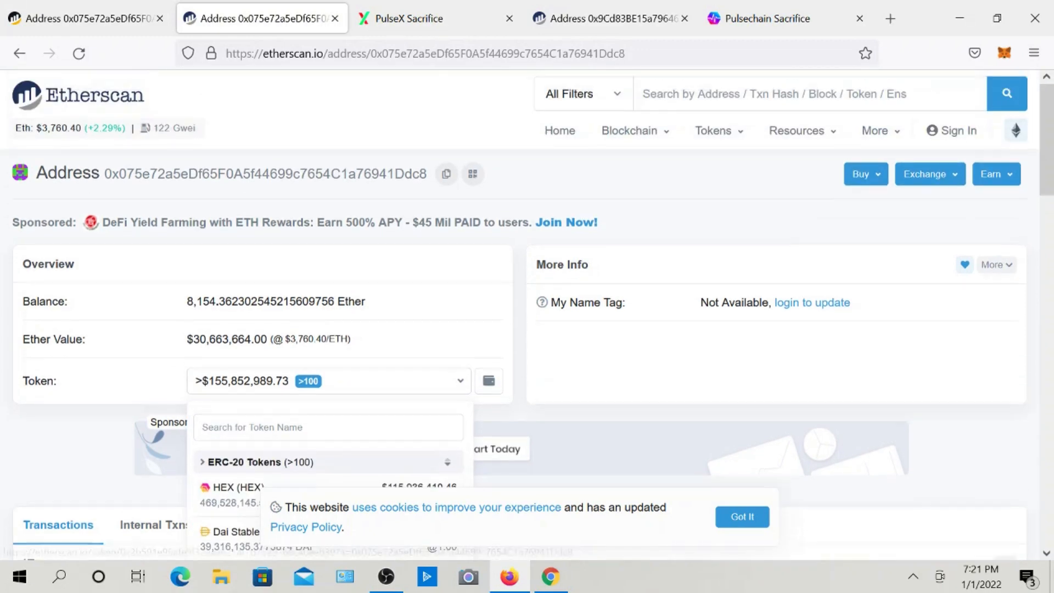
key("Escape")
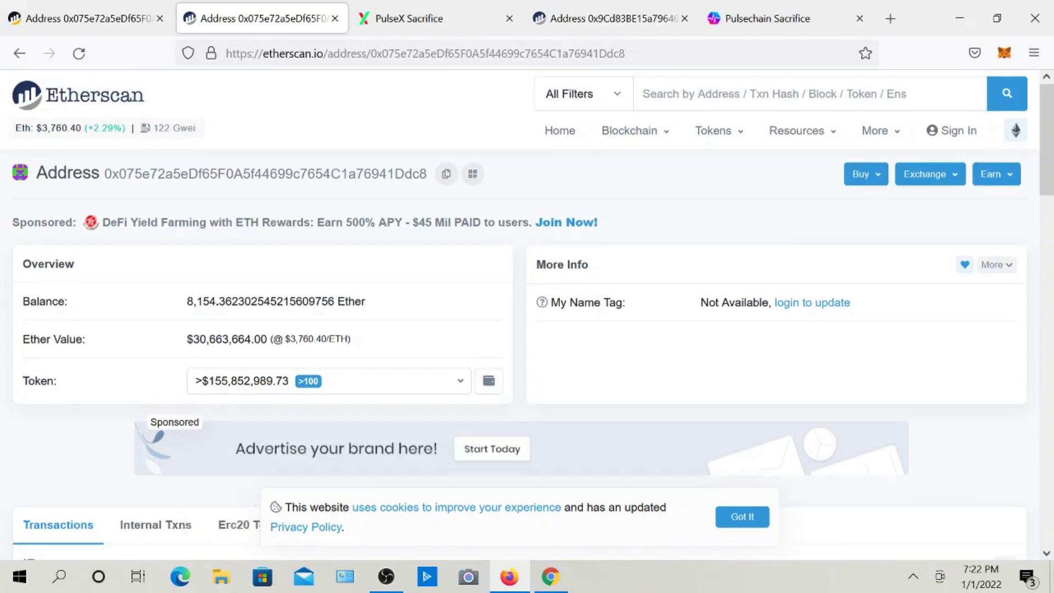
- Compare the PulseX sacrifice address on BscScan with the one on Etherscan, highlighting the address on BscScan
left_click(88, 18)
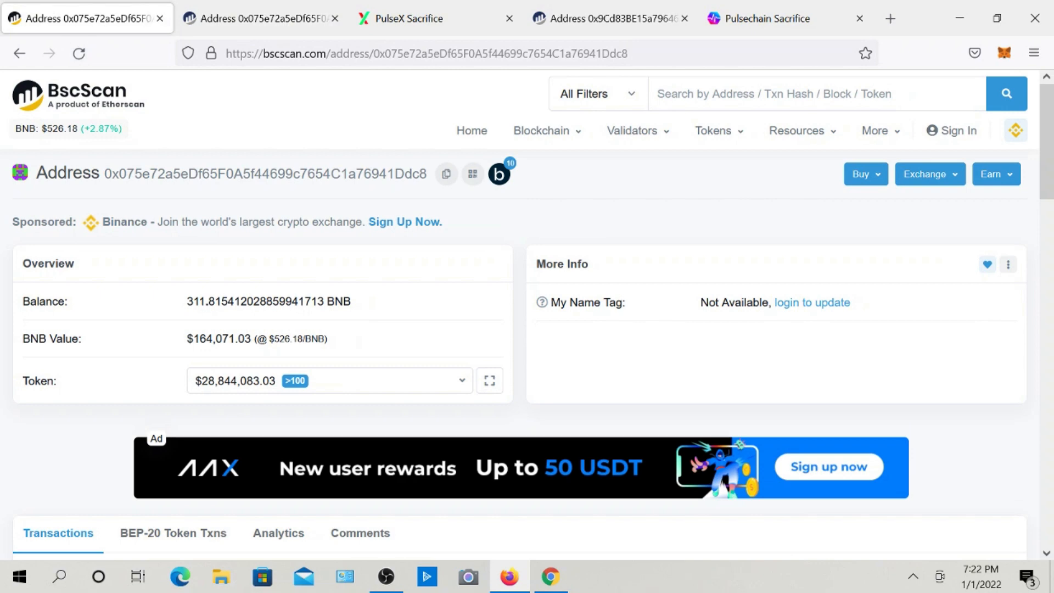
left_click(261, 19)
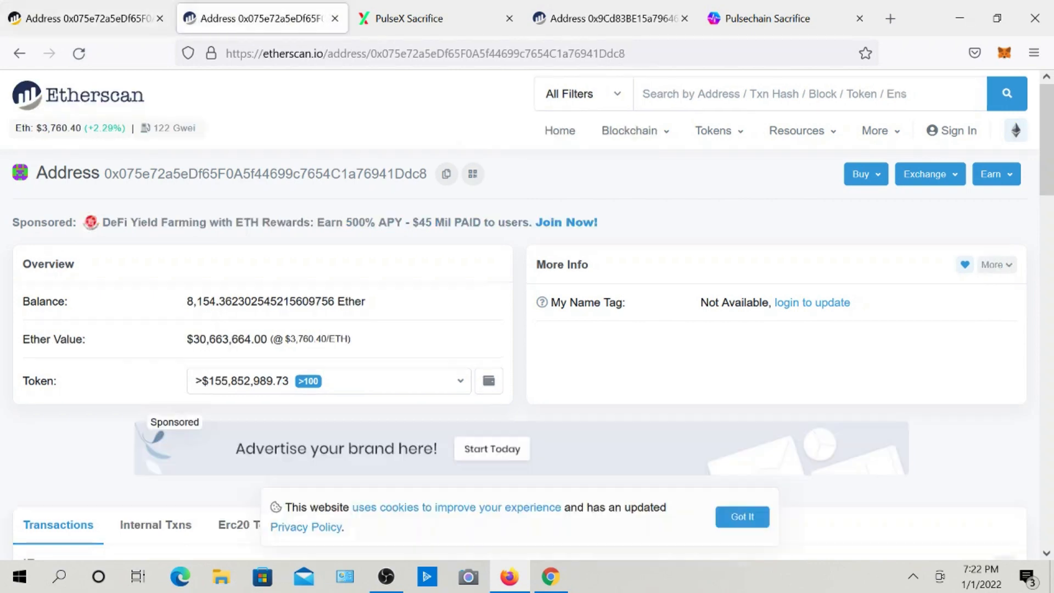
left_click(88, 19)
left_click_drag(104, 174, 434, 173)
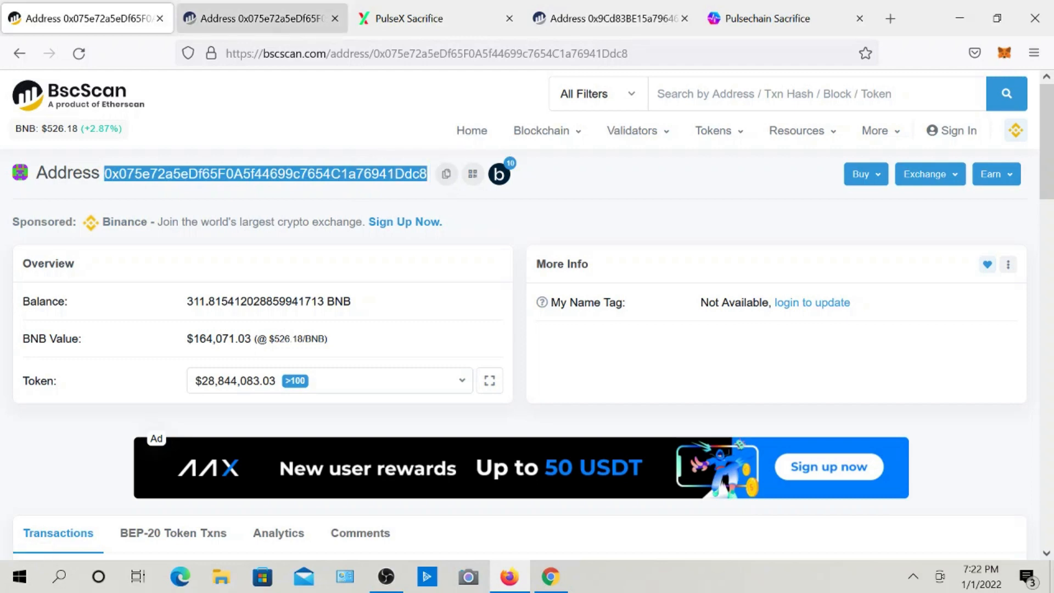
left_click(261, 19)
left_click(88, 18)
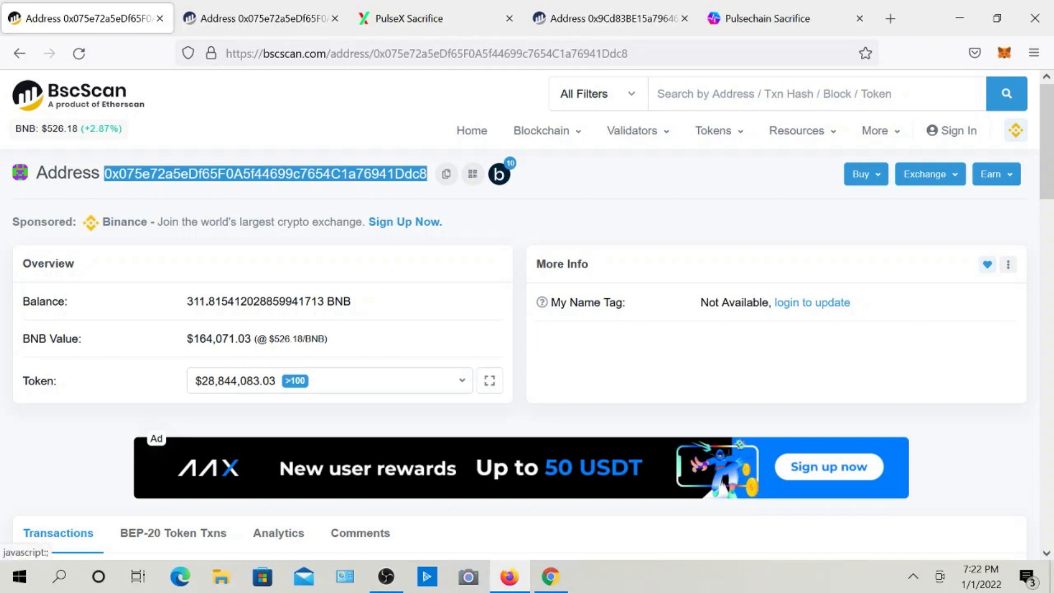
left_click(261, 18)
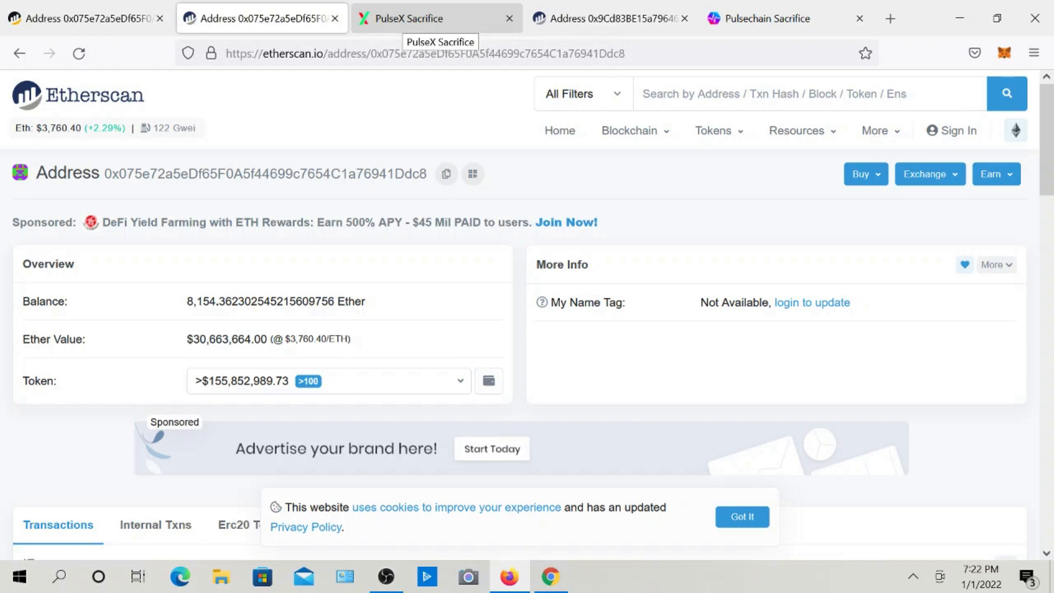
- Read the Step 1/3 instructions on the PulseX Sacrifice page, highlighting the warning to sacrifice from your own wallet instead of an exchange
left_click(420, 20)
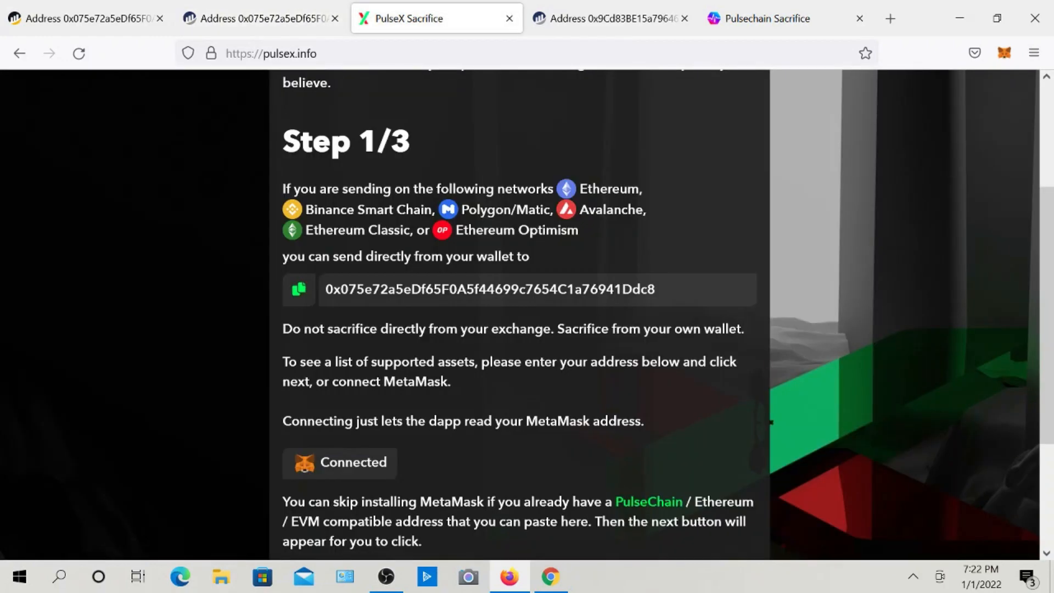
scroll(519, 313, "down", 3)
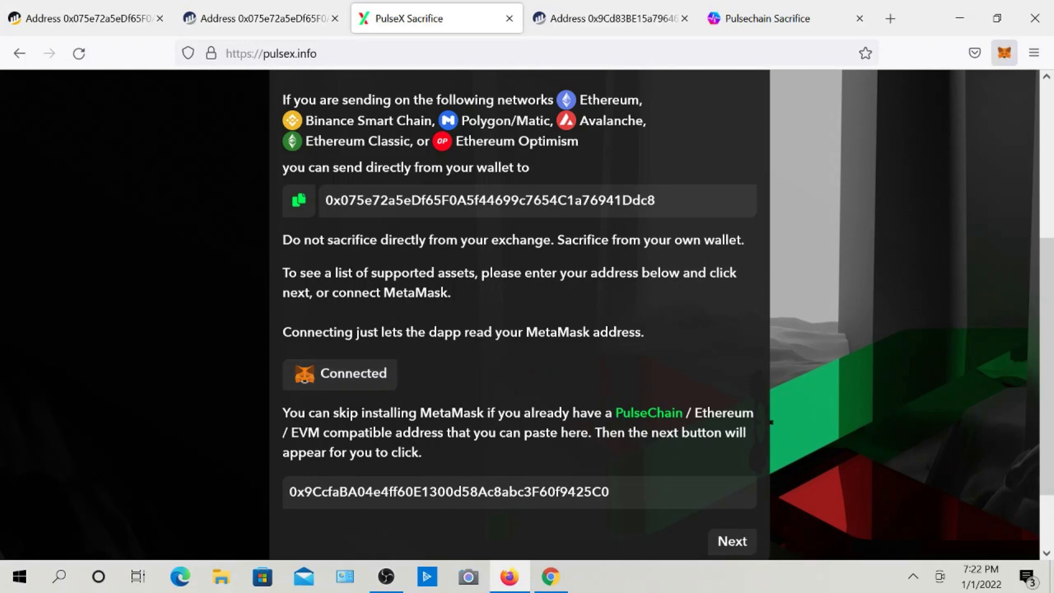
scroll(519, 313, "down", 3)
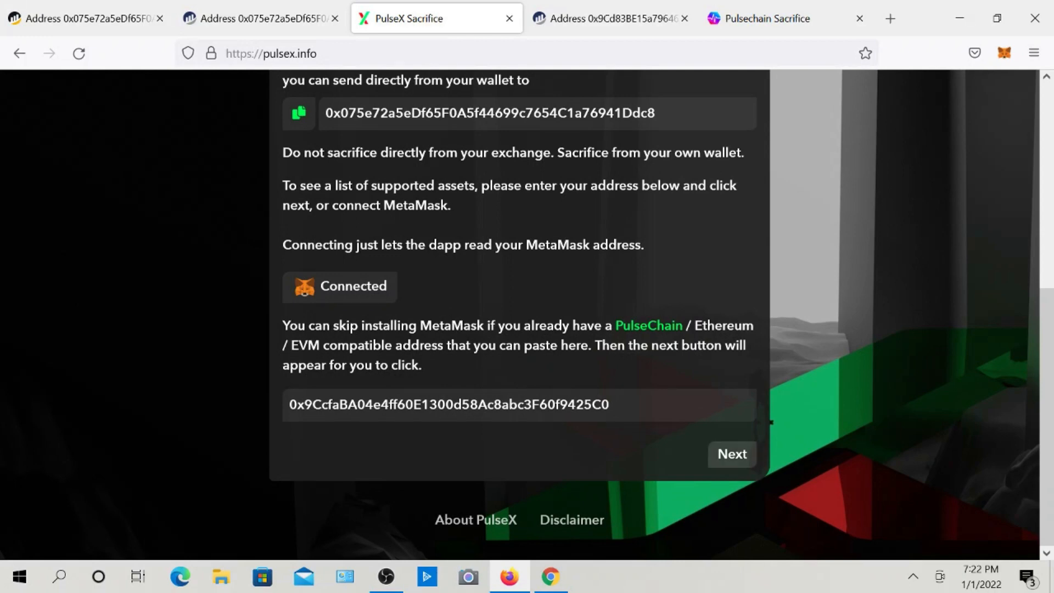
scroll(519, 313, "up", 3)
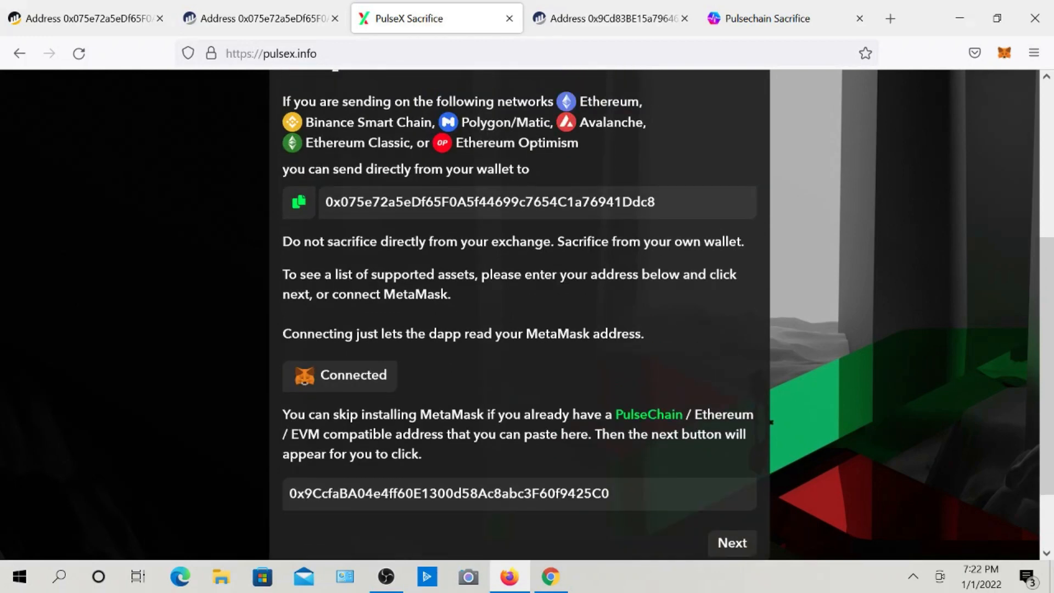
scroll(519, 313, "up", 3)
left_click_drag(283, 331, 554, 331)
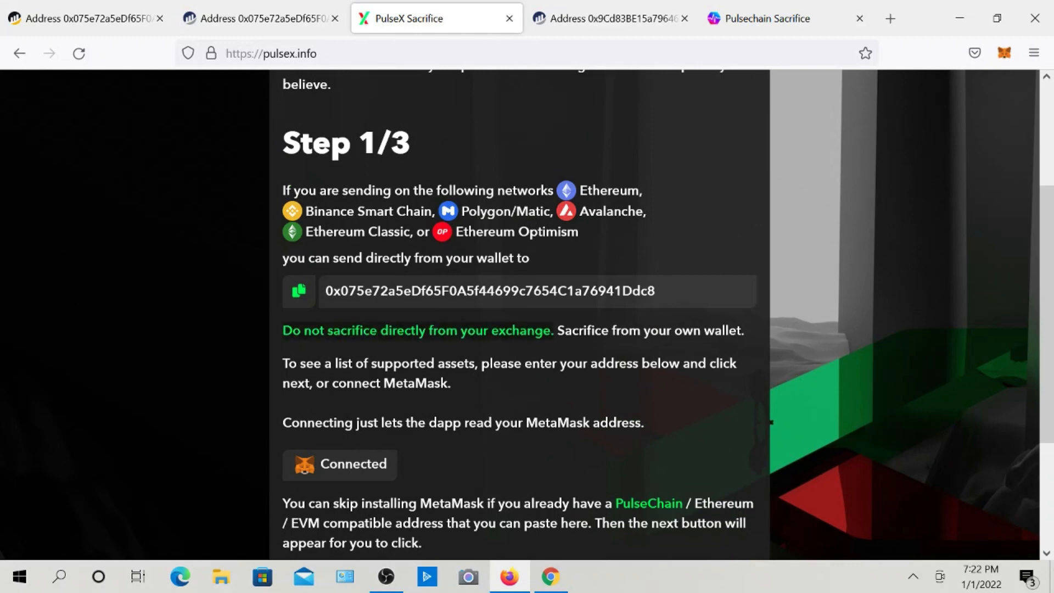
left_click_drag(554, 331, 745, 331)
left_click(745, 332)
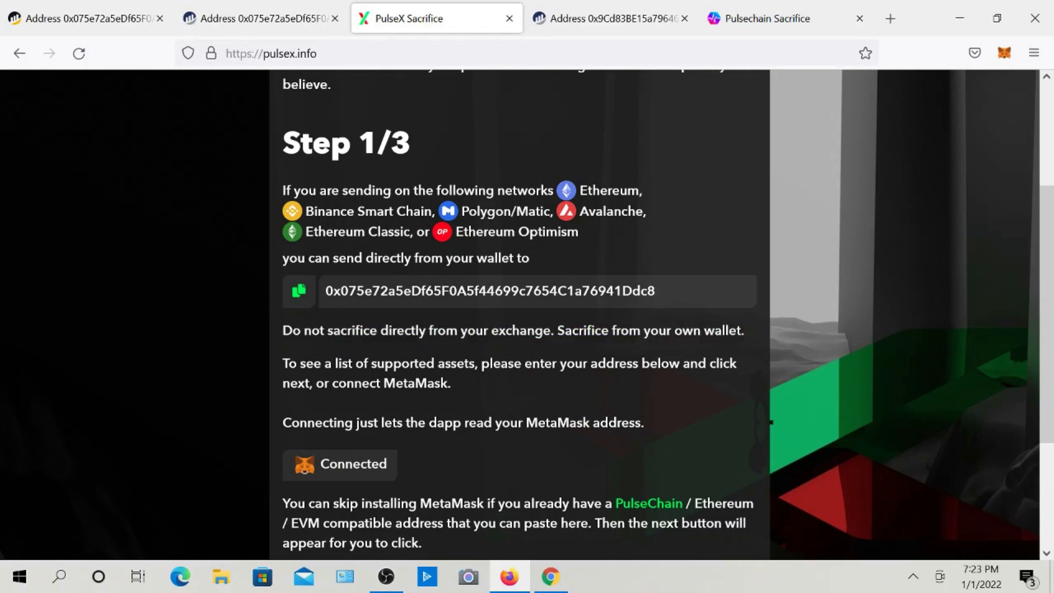
- Proceed from Step 1/3 with the connected wallet address and choose Binance Smart Chain as the sacrifice network
scroll(520, 313, "down", 2)
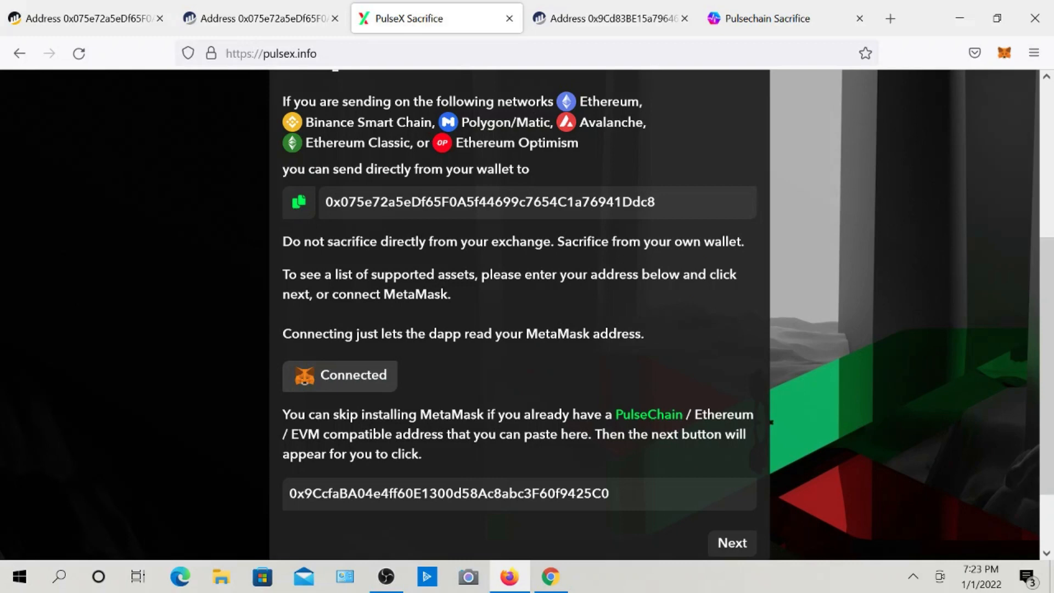
scroll(520, 313, "up", 2)
scroll(772, 422, "down", 2)
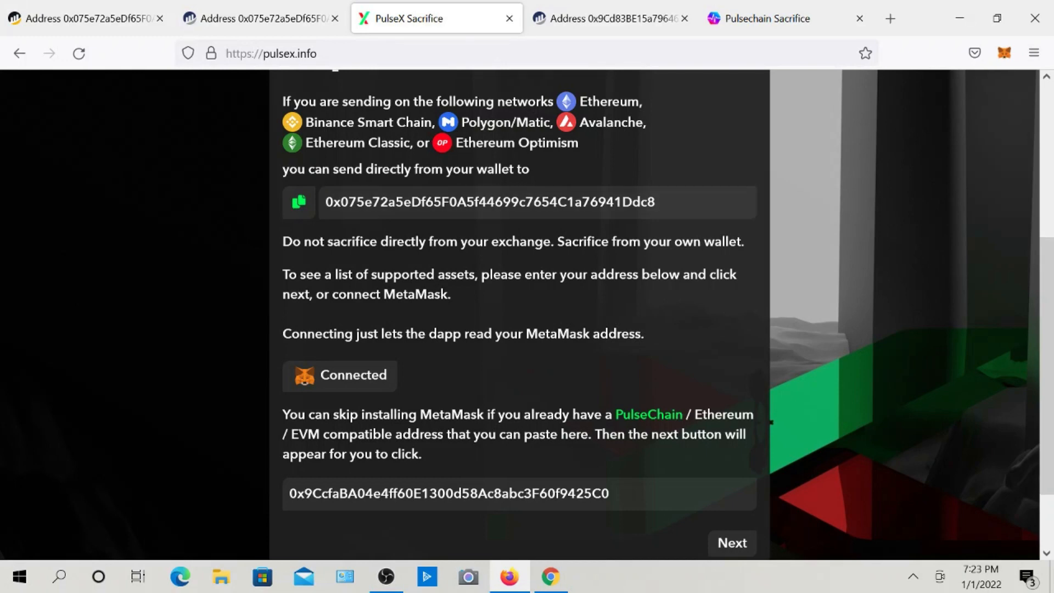
scroll(520, 313, "down", 2)
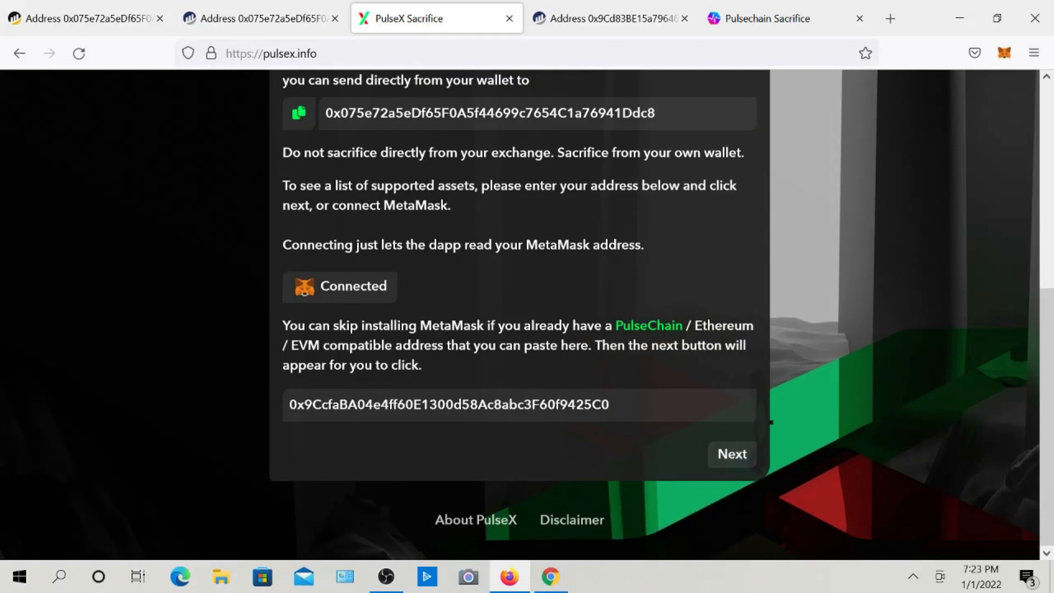
left_click(732, 454)
scroll(520, 314, "up", 2)
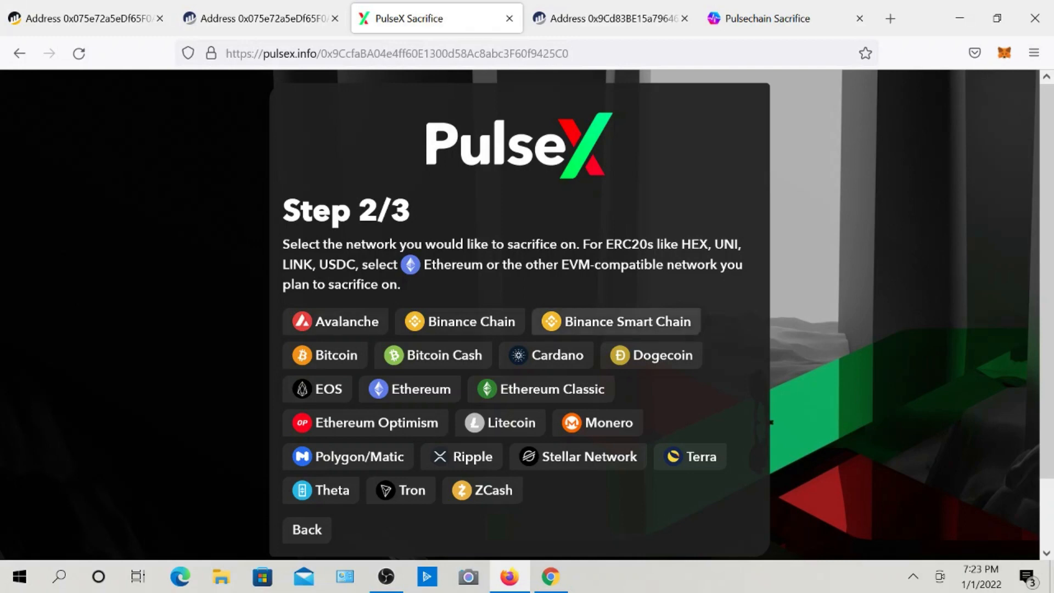
left_click(616, 322)
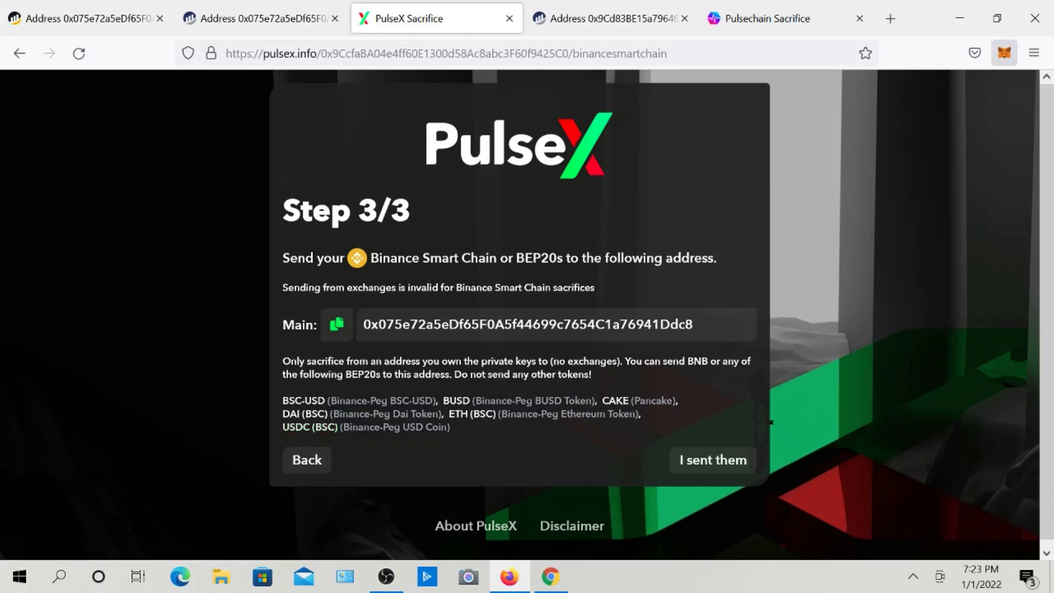
- Open the MetaMask wallet and look through the Ledger 1 account's assets on Smart Chain down to BUSD
left_click(1005, 53)
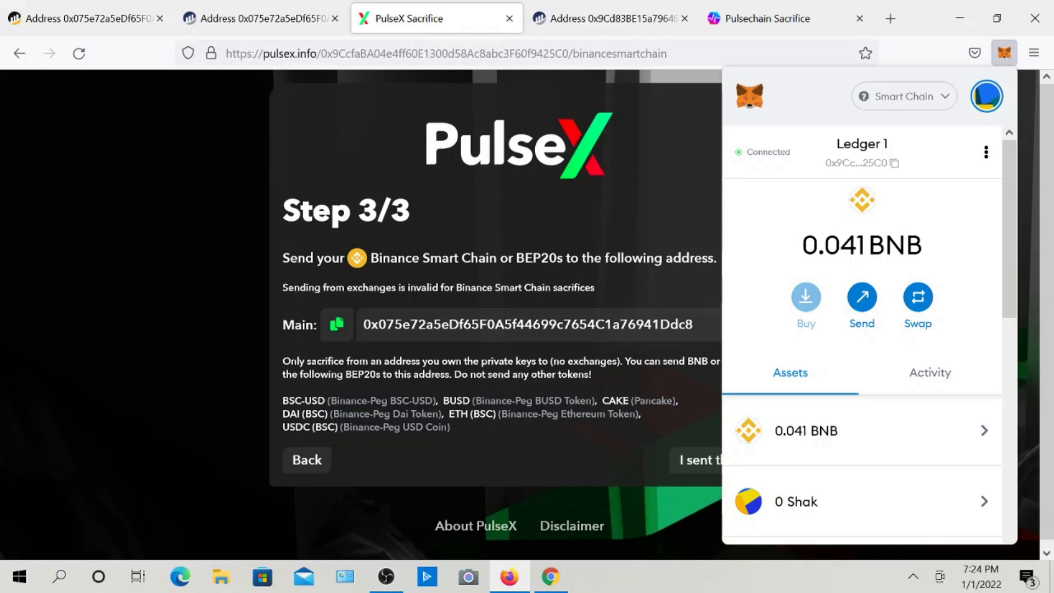
scroll(862, 384, "down", 7)
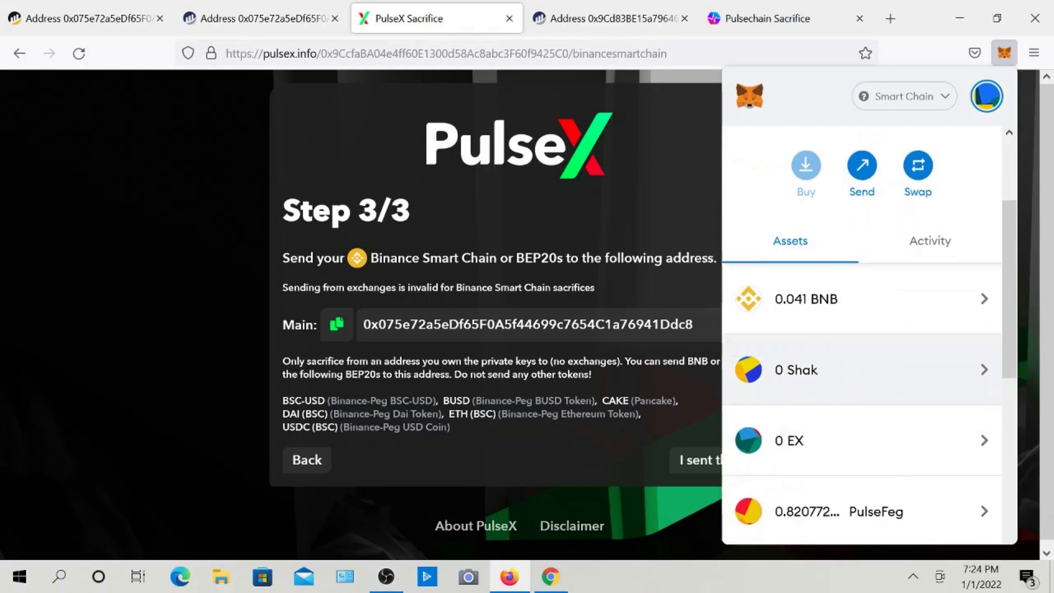
scroll(862, 407, "down", 3)
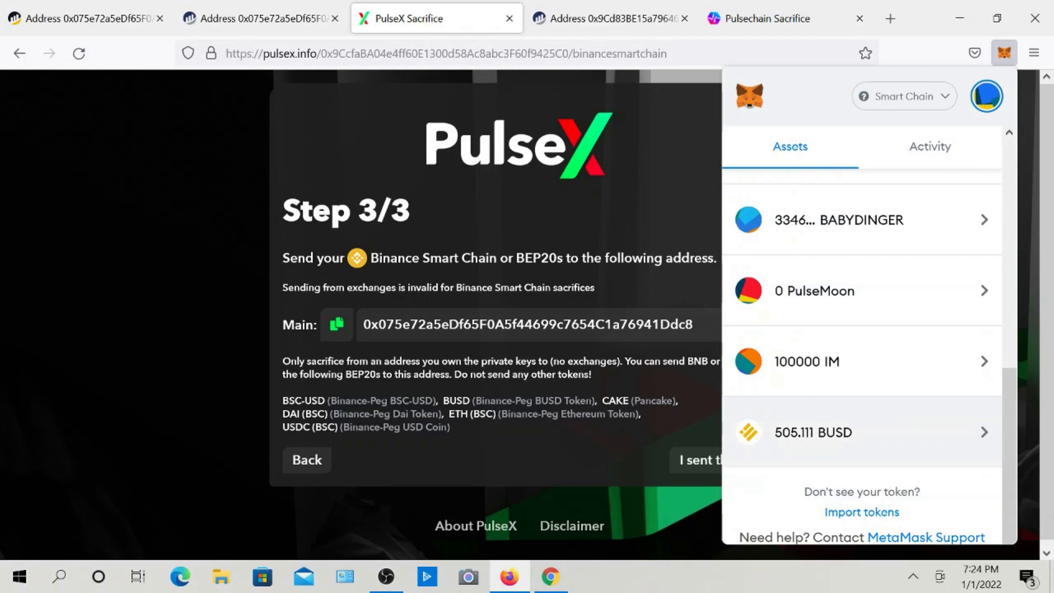
scroll(862, 432, "up", 10)
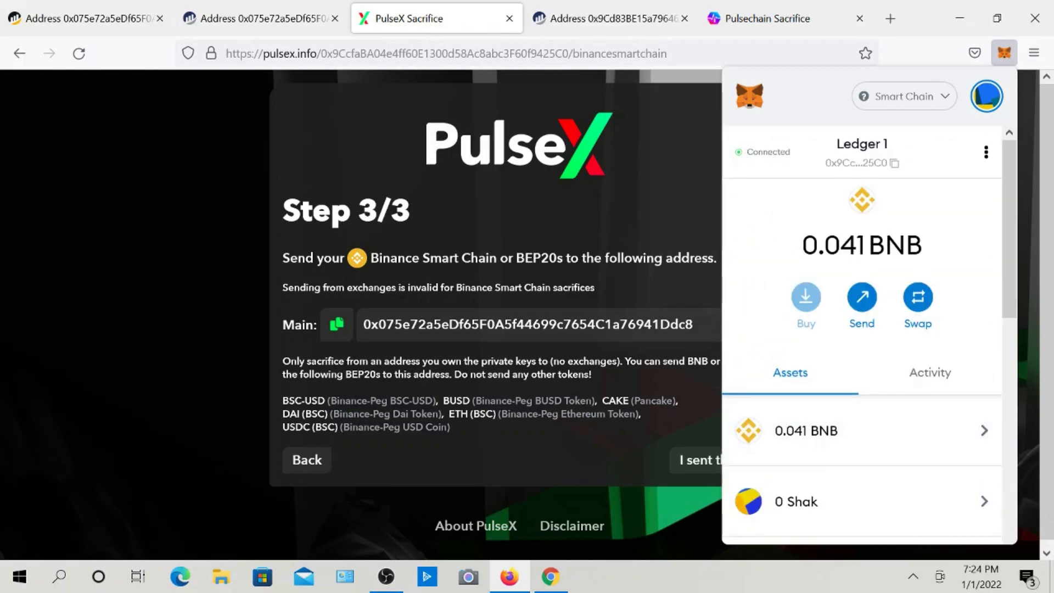
- Start a transfer in MetaMask with the Main sacrifice address copied from the PulseX page as the recipient
left_click(861, 298)
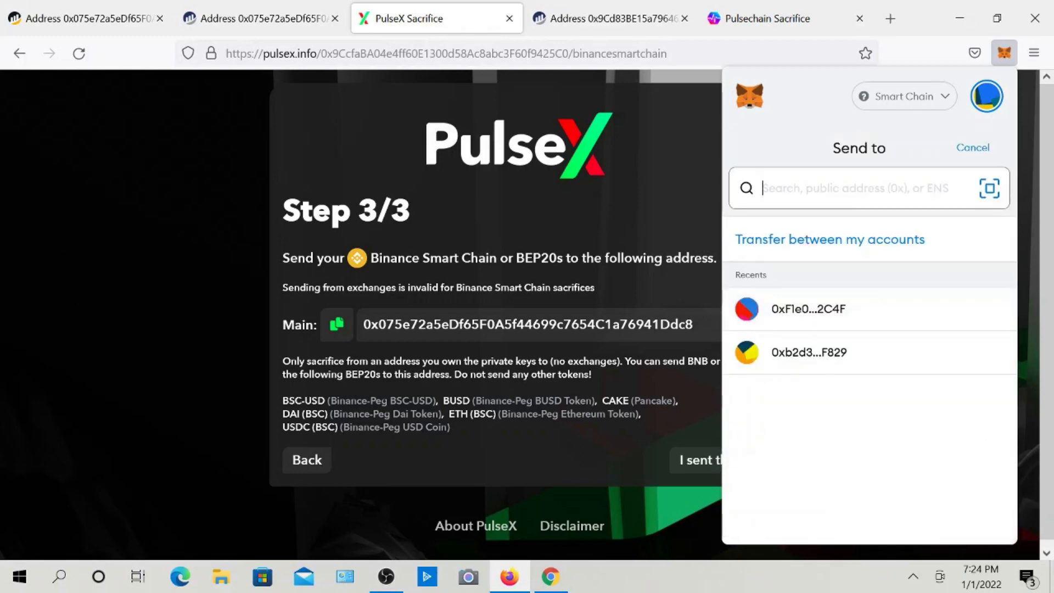
left_click(337, 325)
left_click(1005, 52)
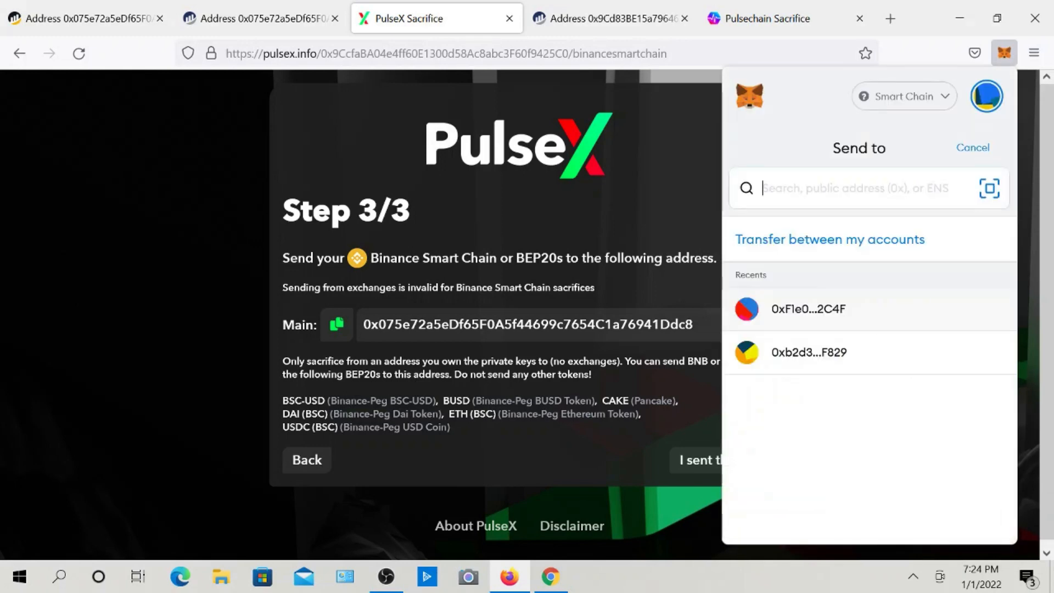
right_click(842, 195)
left_click(876, 308)
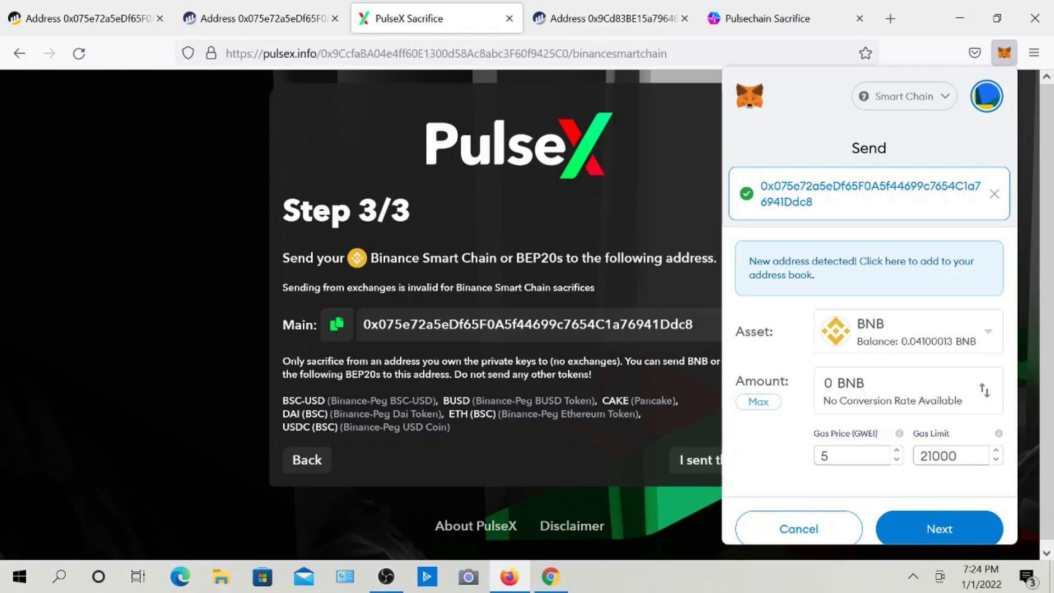
- Choose BUSD as the asset to send and set the amount to 505
left_click(909, 332)
scroll(895, 429, "down", 5)
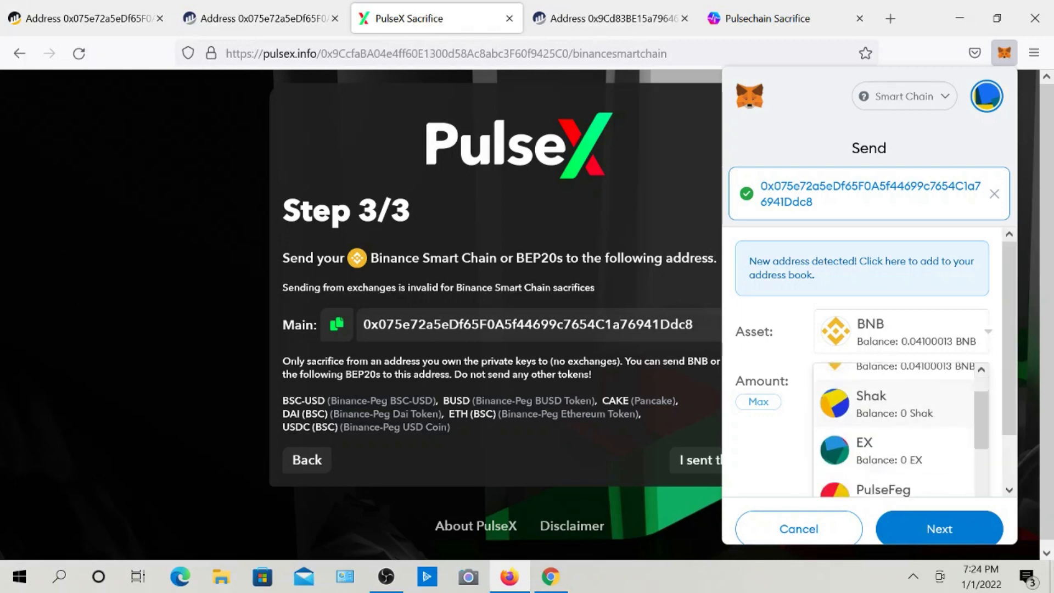
scroll(895, 460, "down", 1)
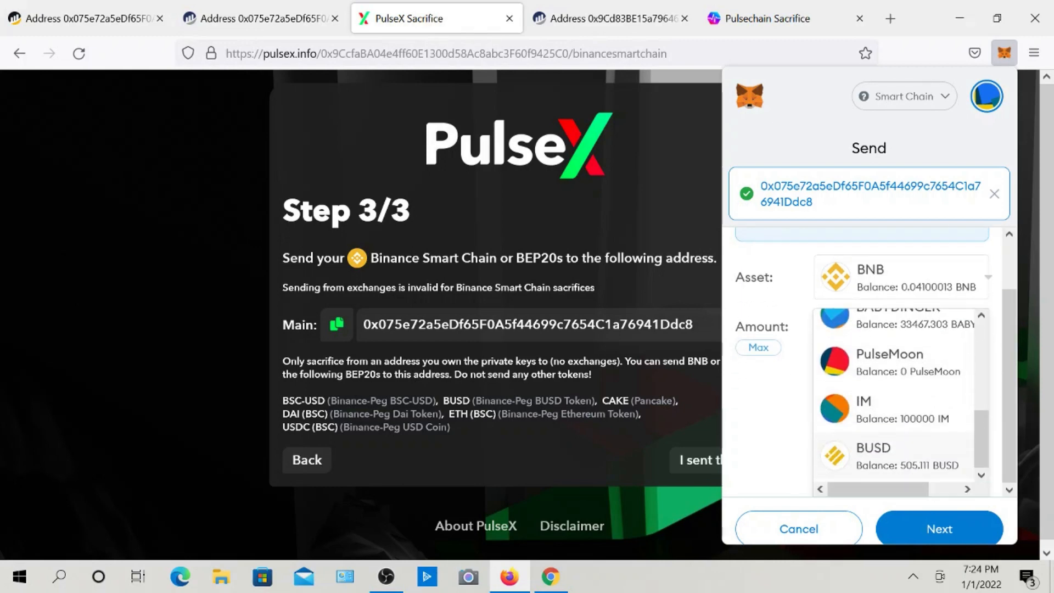
left_click(895, 457)
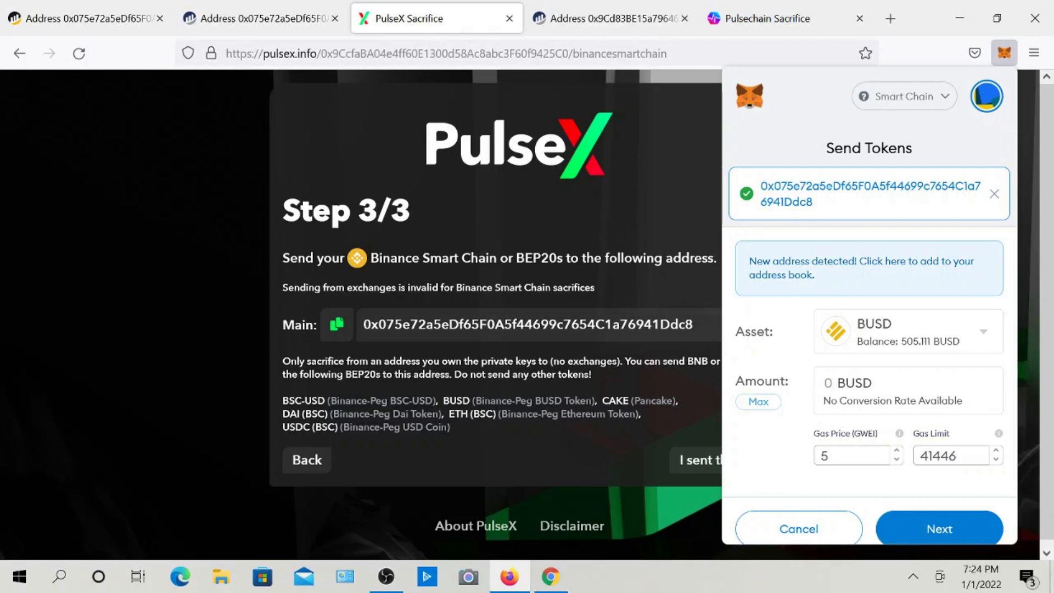
type("505")
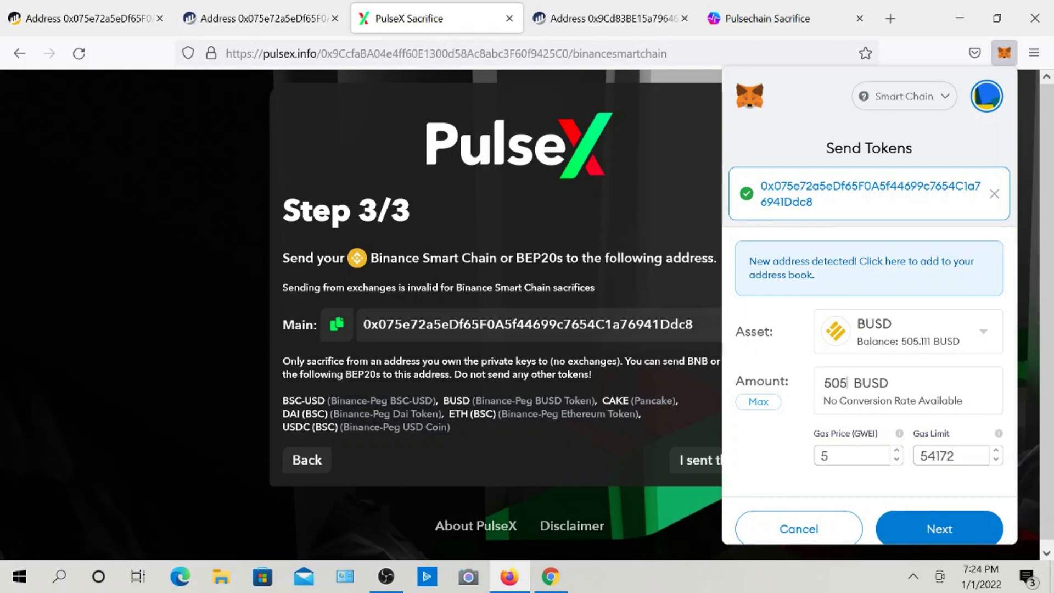
- Continue to the transfer confirmation and review its estimated gas fee, total and Ledger instructions
left_click(940, 528)
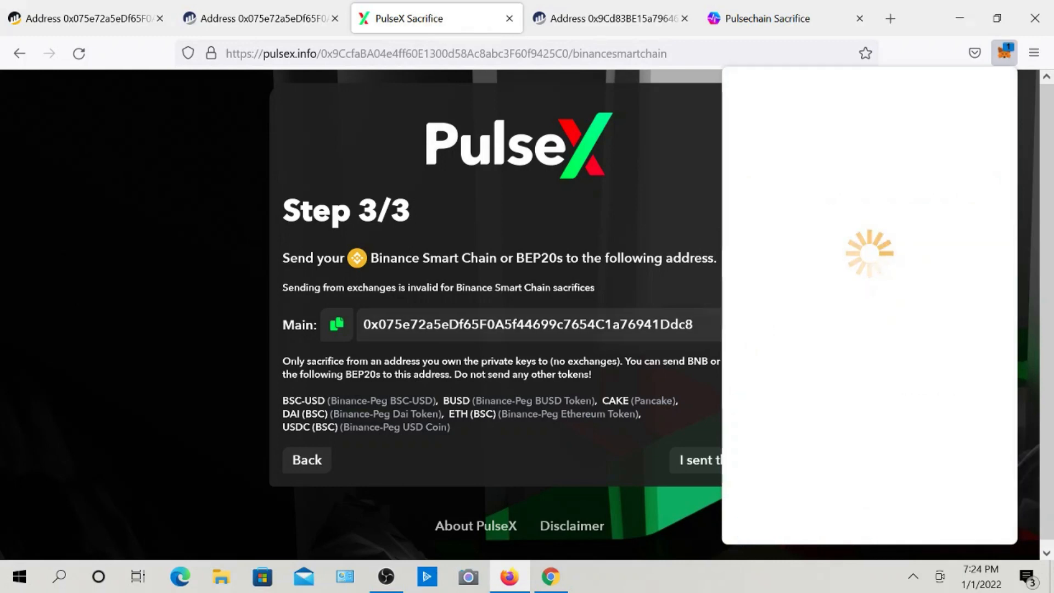
scroll(869, 379, "down", 2)
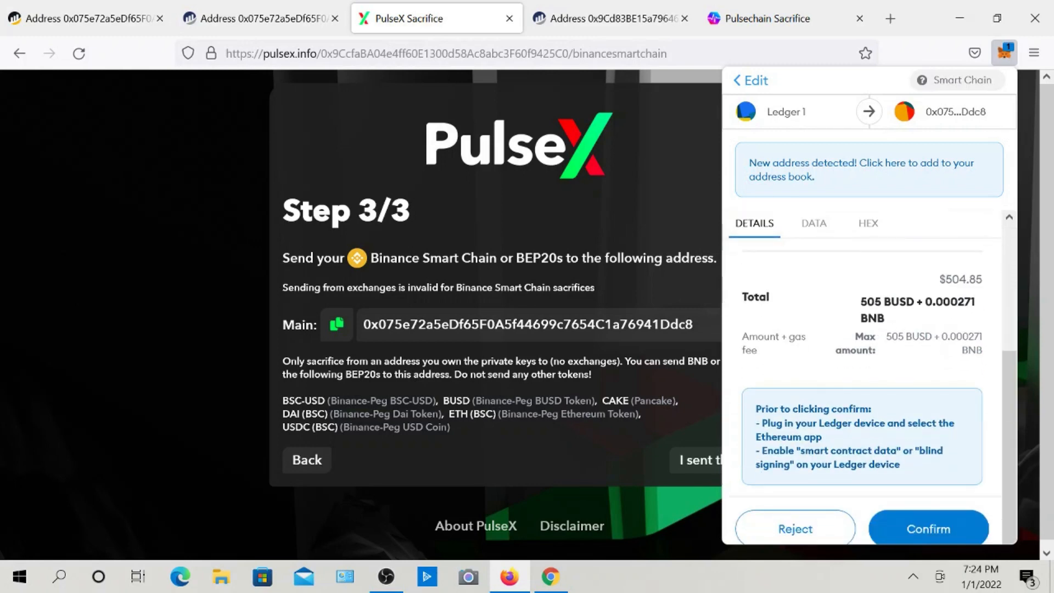
scroll(870, 379, "up", 2)
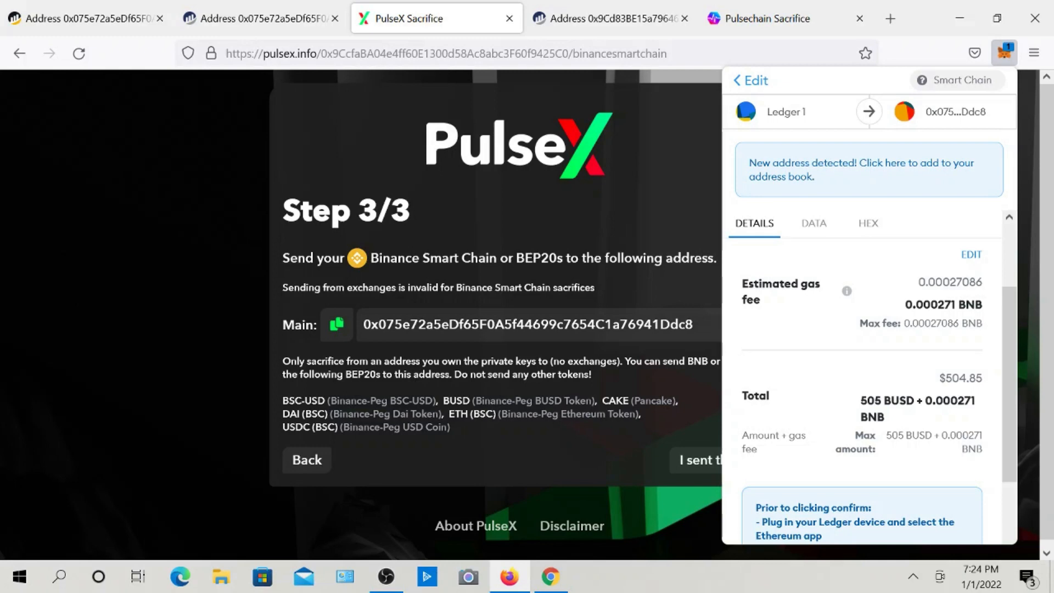
- Confirm the 505 BUSD transfer in MetaMask and check its status in the account's activity
scroll(934, 330, "down", 2)
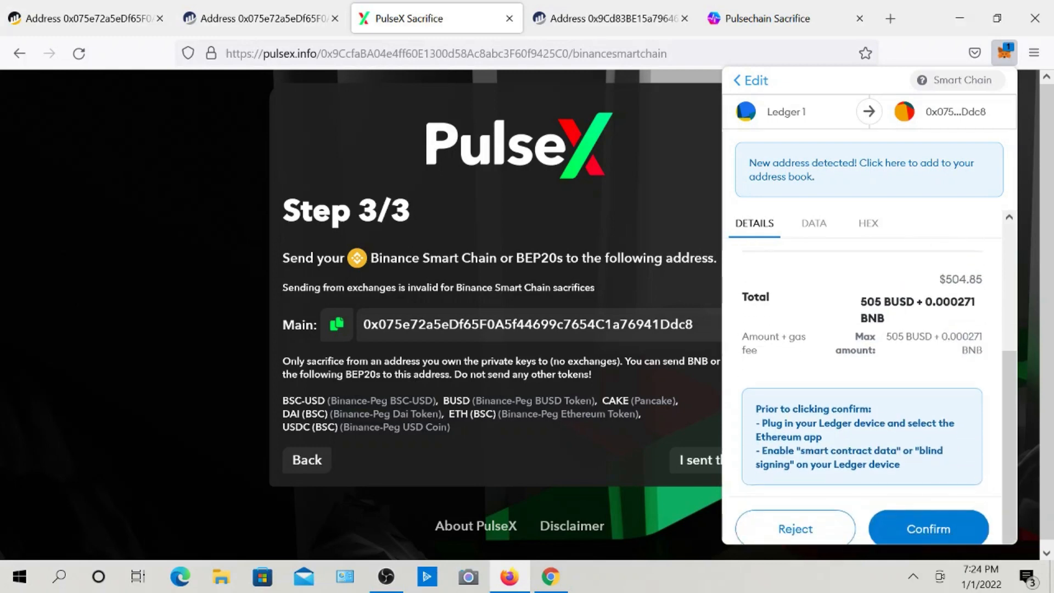
left_click(929, 529)
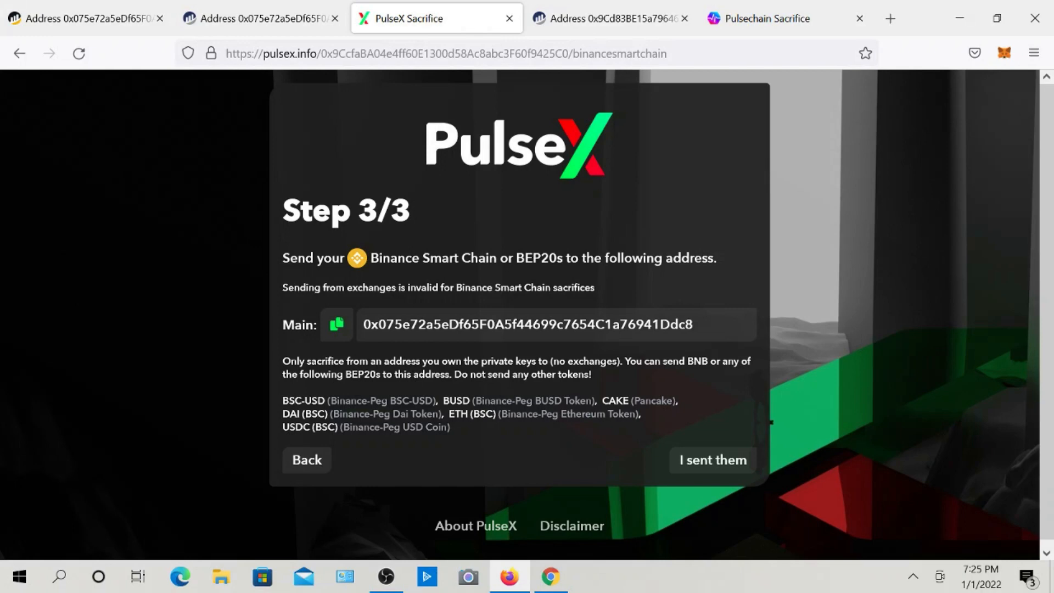
left_click(1004, 52)
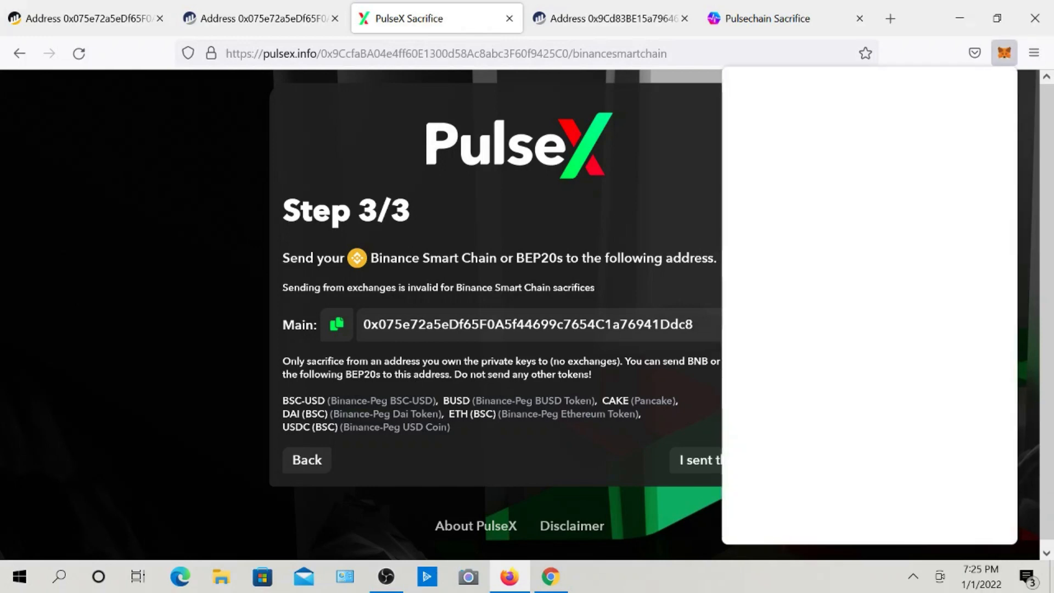
scroll(870, 357, "down", 2)
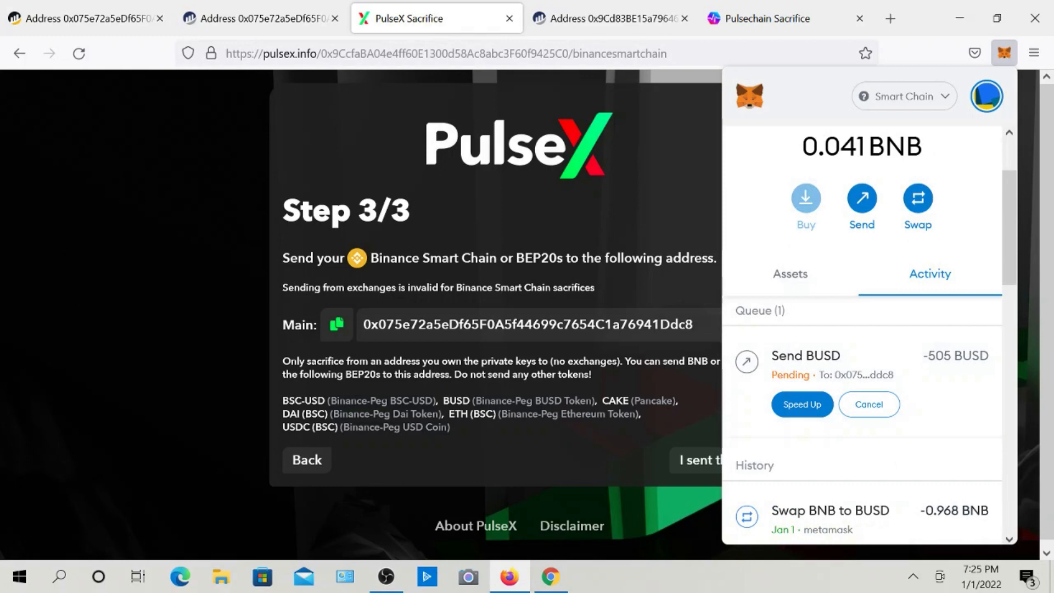
scroll(870, 510, "up", 2)
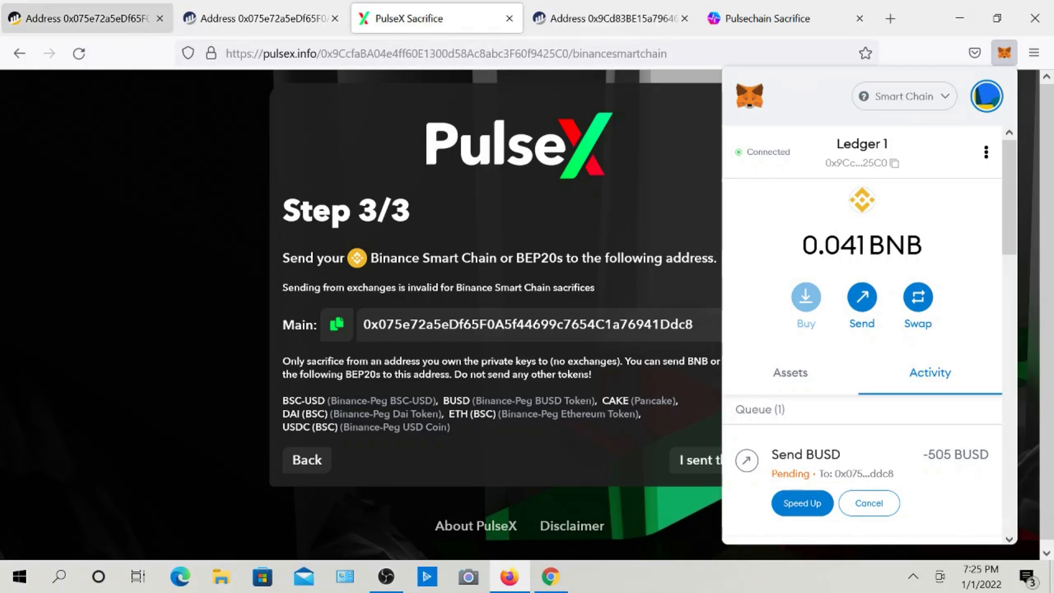
- Switch to BscScan and reload the sacrifice address's latest transactions
left_click(88, 19)
scroll(279, 277, "down", 4)
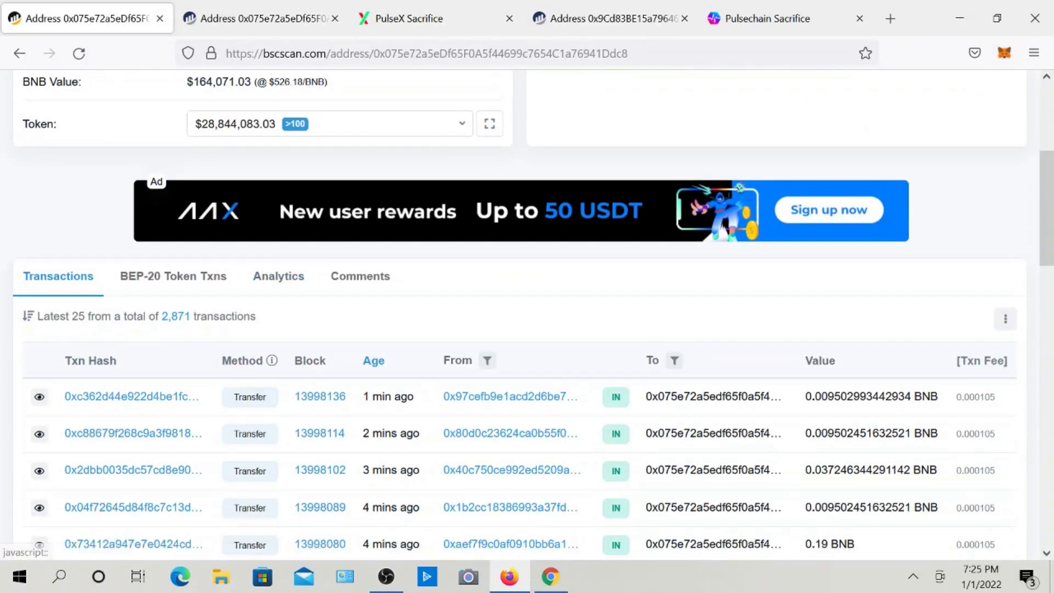
left_click(79, 53)
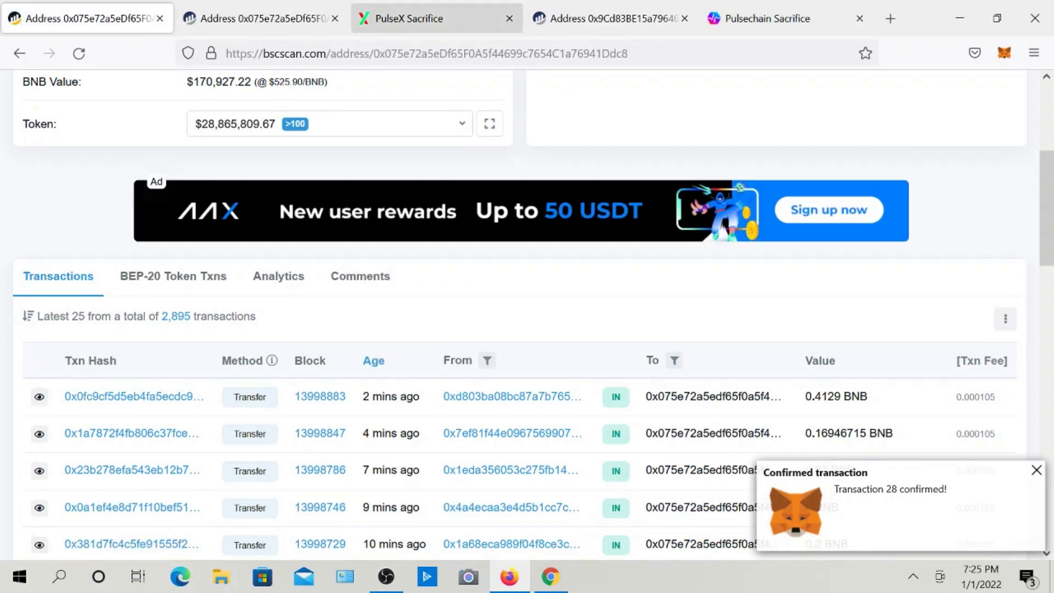
- Open the Send BUSD transaction's details in MetaMask and try viewing it on the block explorer, closing the extra page
left_click(1005, 52)
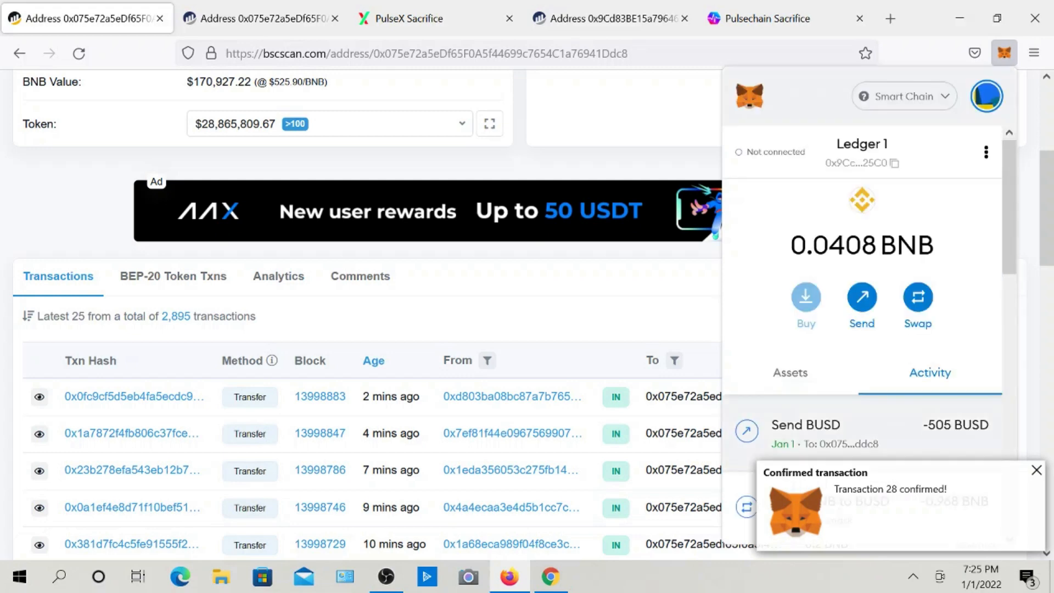
left_click(862, 434)
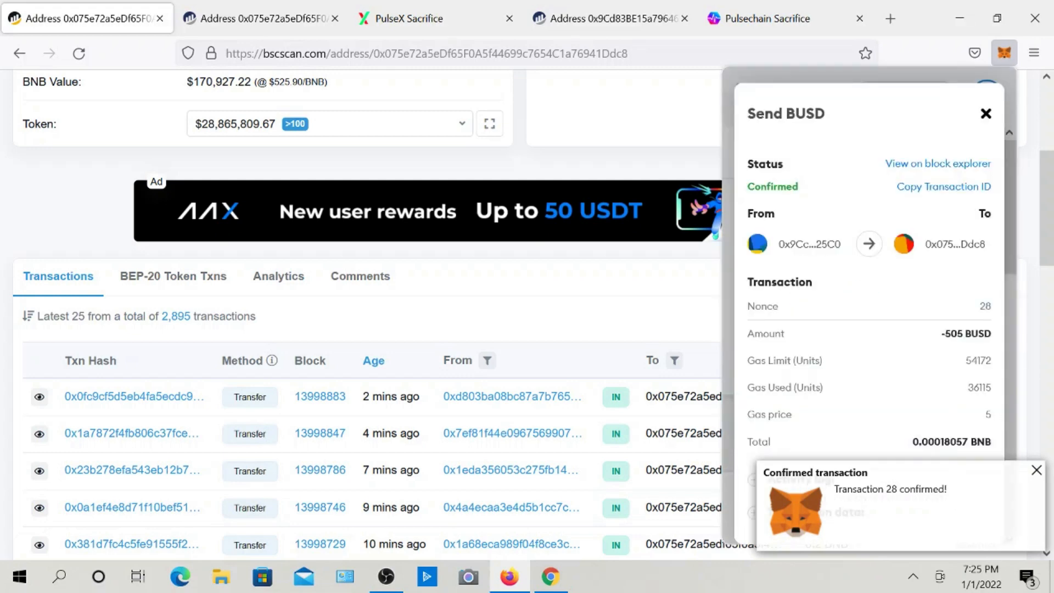
left_click(938, 164)
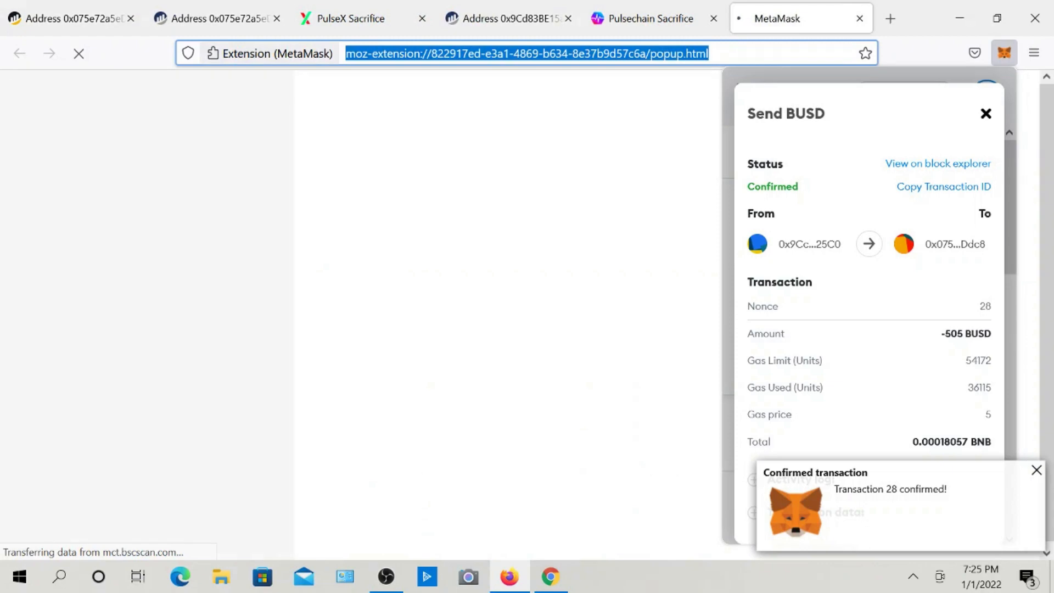
left_click(860, 19)
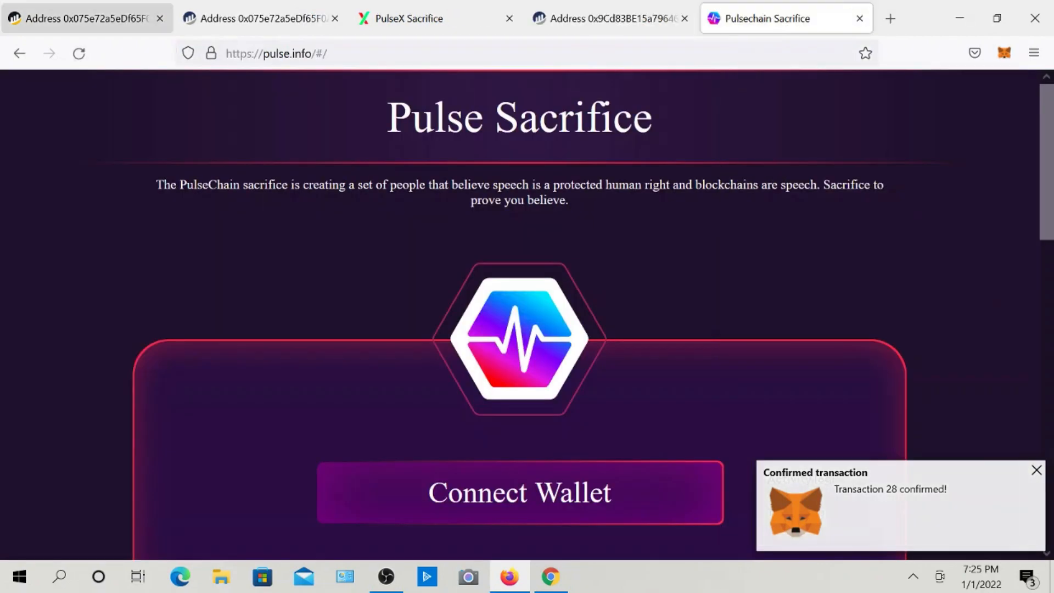
- Refresh the sacrifice address's BscScan transaction list again and recheck the Send BUSD details in MetaMask
left_click(83, 19)
scroll(511, 397, "down", 1)
left_click(79, 54)
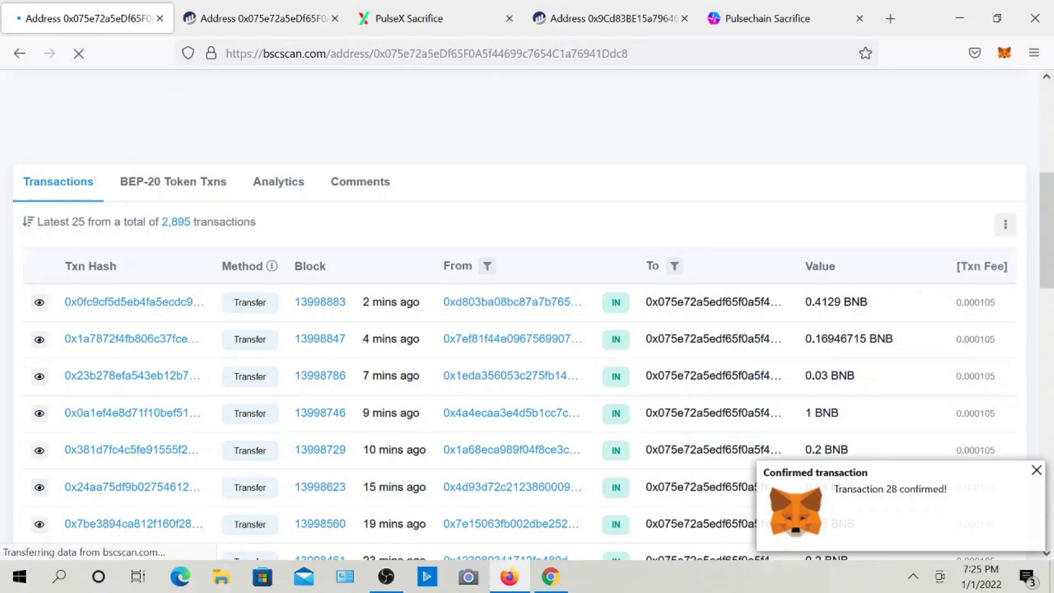
left_click(1004, 53)
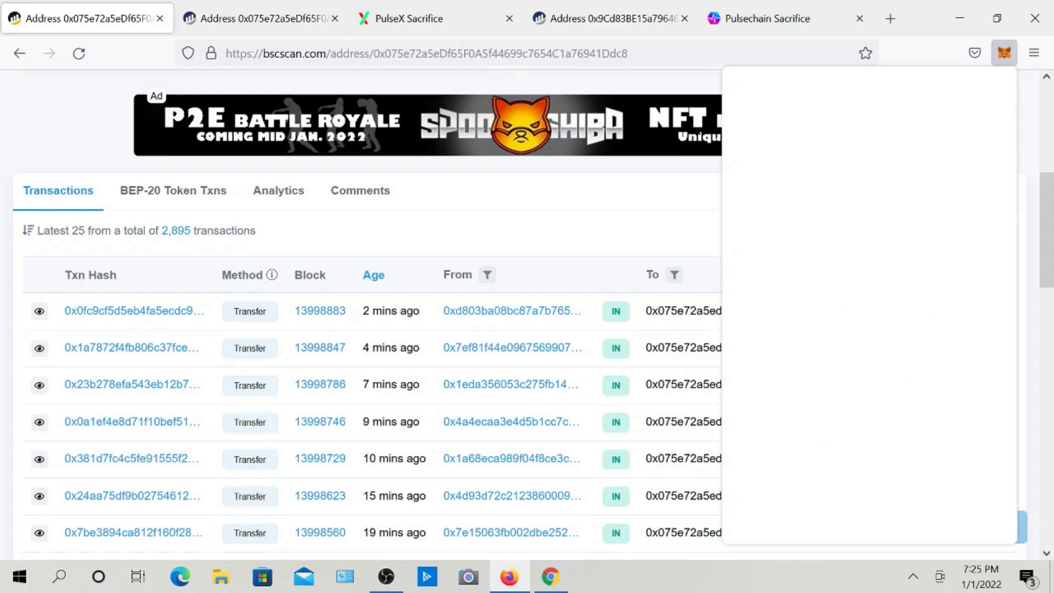
left_click(862, 432)
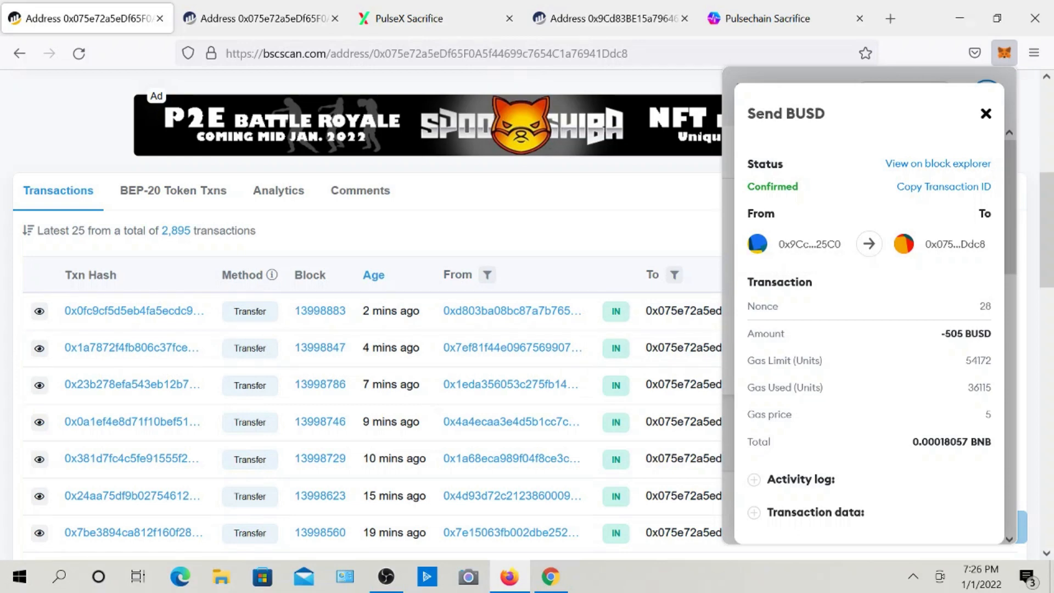
left_click(79, 53)
left_click(79, 54)
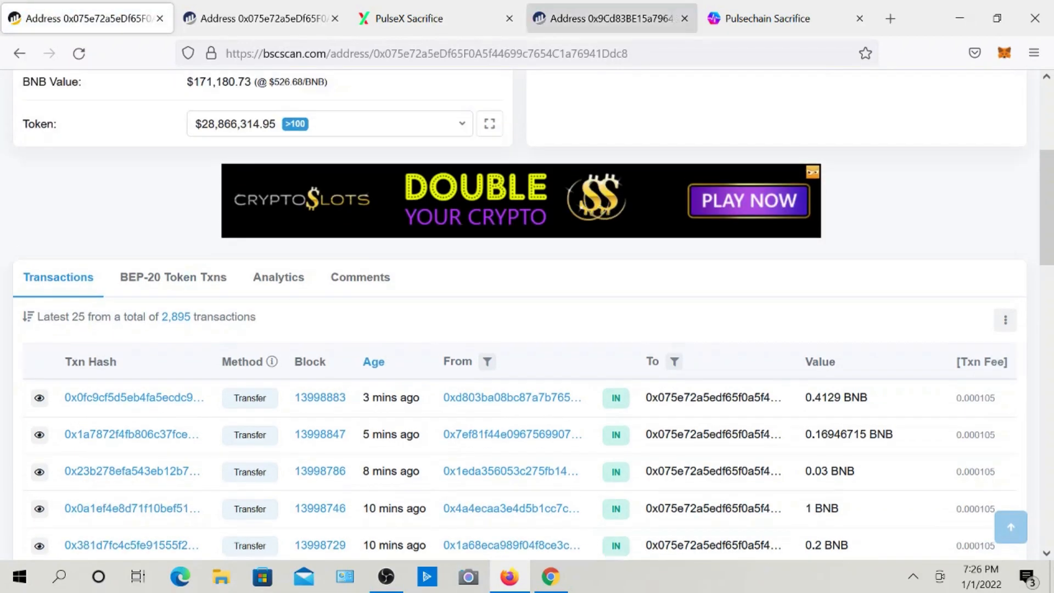
- Review the Pulse Sacrifice page and the PulseChain sacrifice address's refreshed transactions and overview on Etherscan, dismissing the cookie notice
left_click(766, 18)
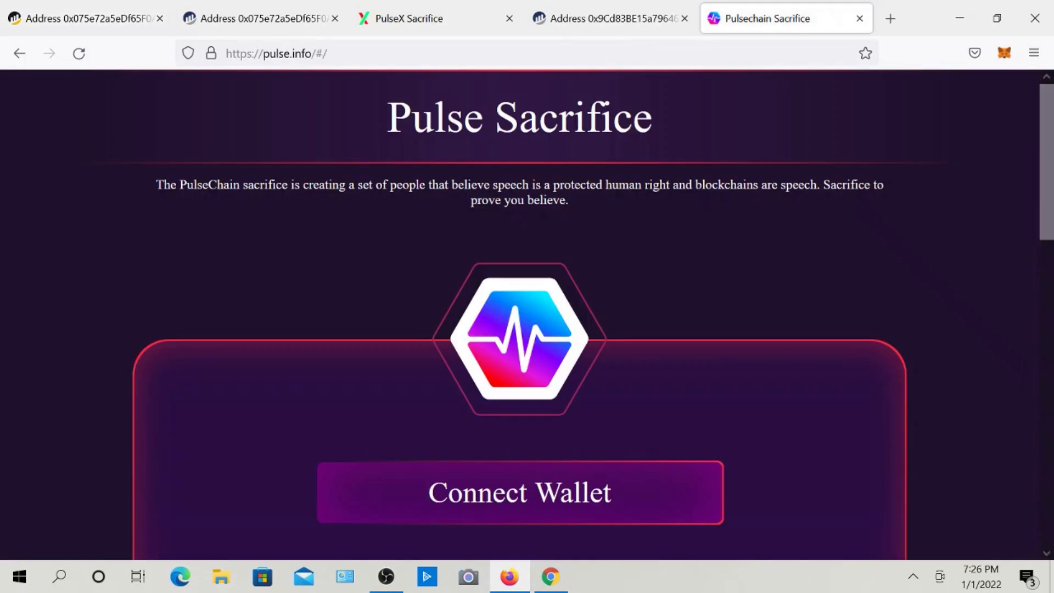
left_click_drag(387, 117, 654, 206)
left_click(659, 220)
left_click(612, 18)
scroll(519, 314, "down", 4)
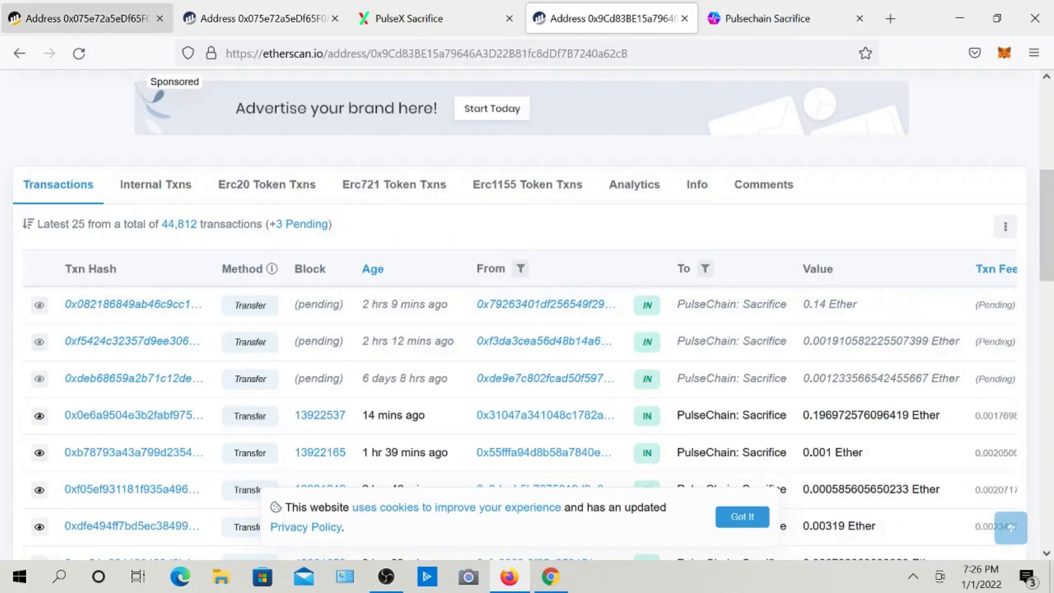
left_click(78, 53)
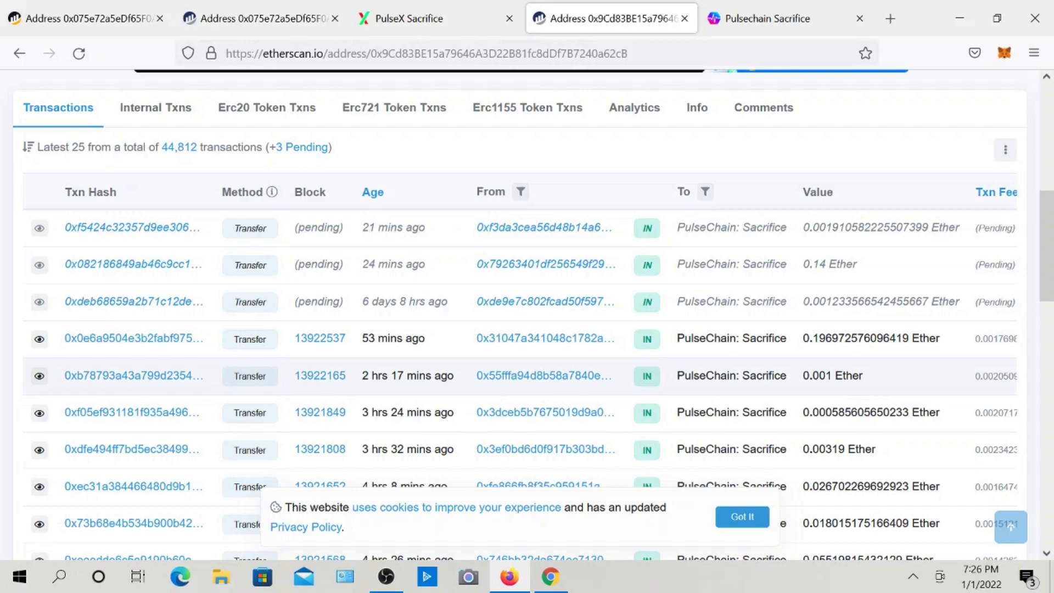
scroll(527, 376, "up", 6)
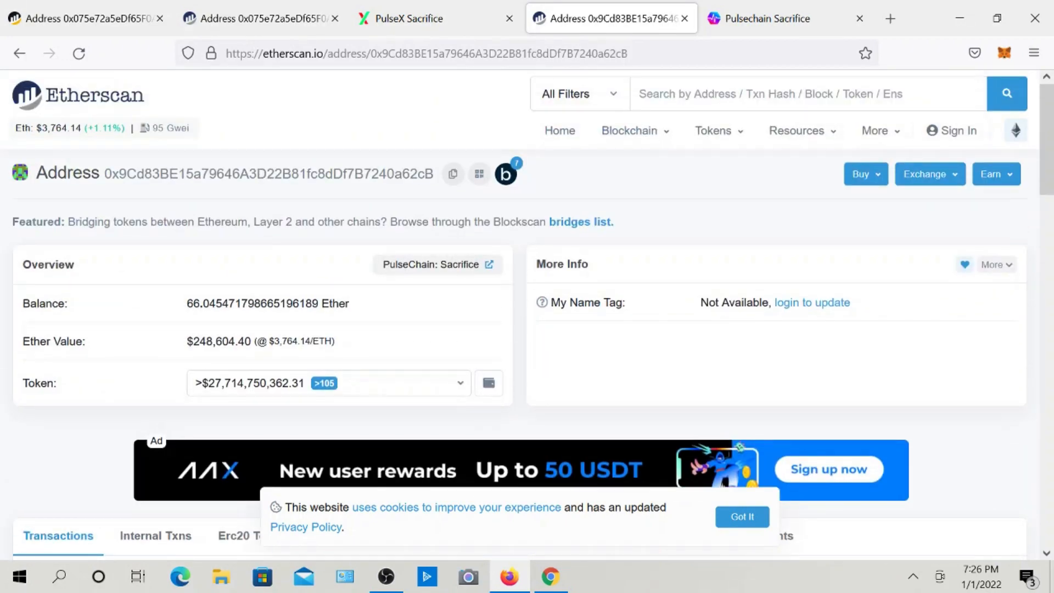
left_click(742, 517)
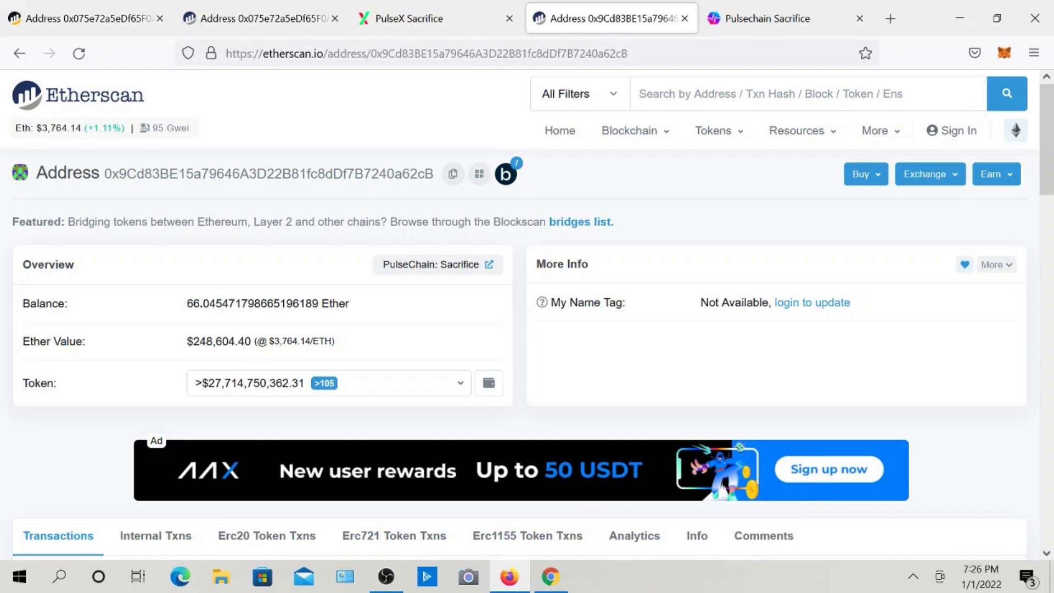
- Return to the PulseX sacrifice address on BscScan, refresh it and list its BEP-20 token transfers
left_click(88, 18)
left_click(79, 54)
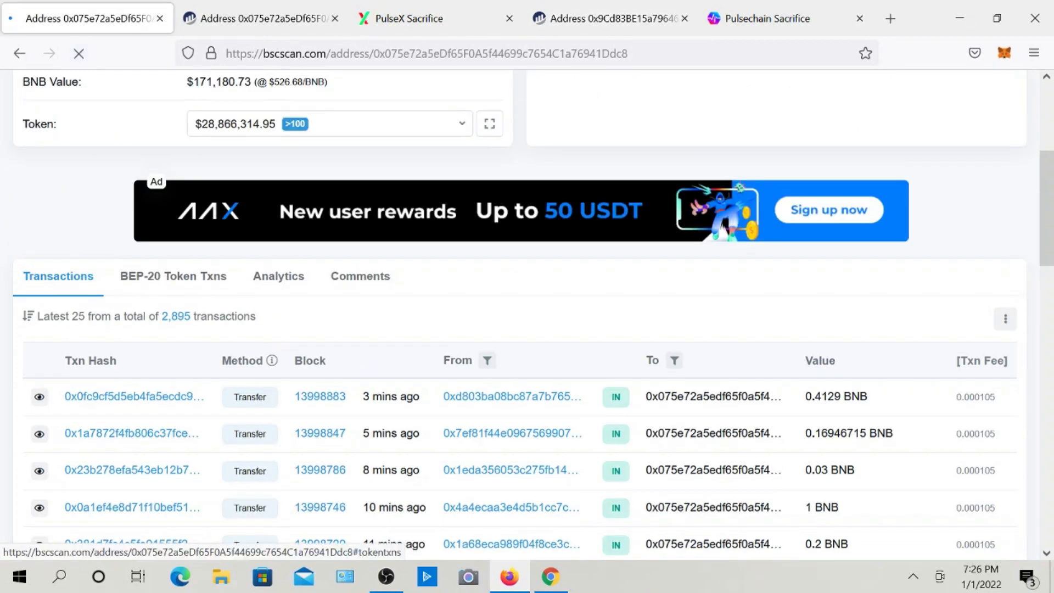
left_click(173, 276)
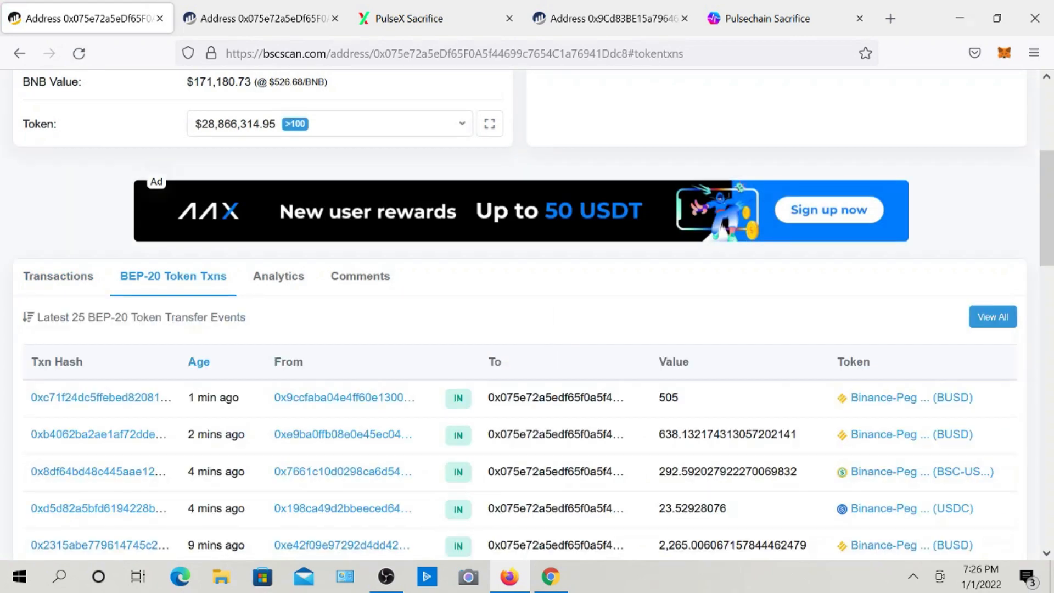
scroll(346, 319, "down", 2)
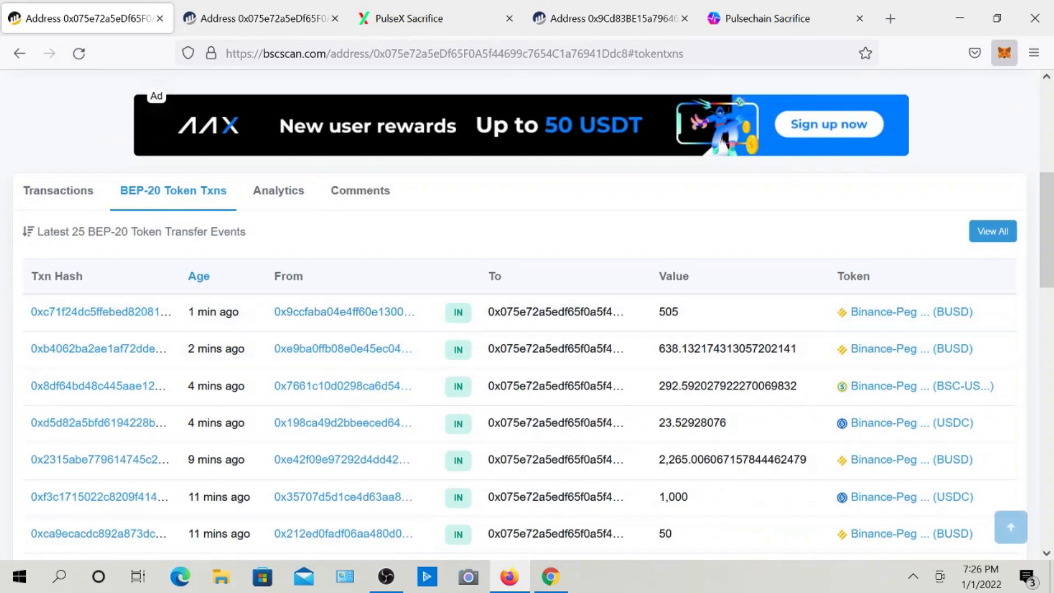
- Compare the Send BUSD sender in MetaMask with the 505 BUSD transfer on BscScan and open that sender's address page
left_click(1004, 53)
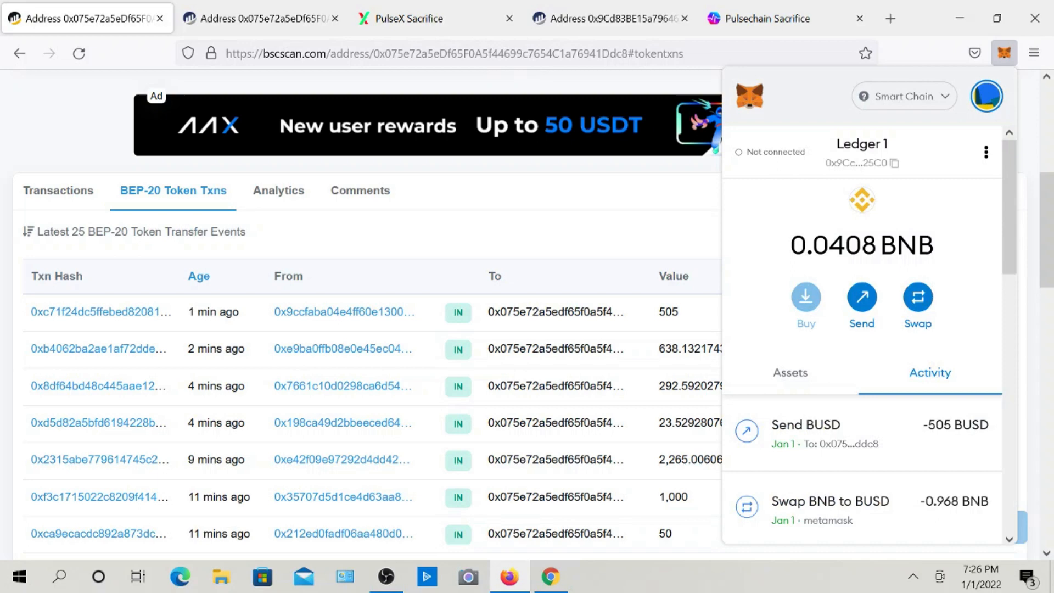
left_click(857, 434)
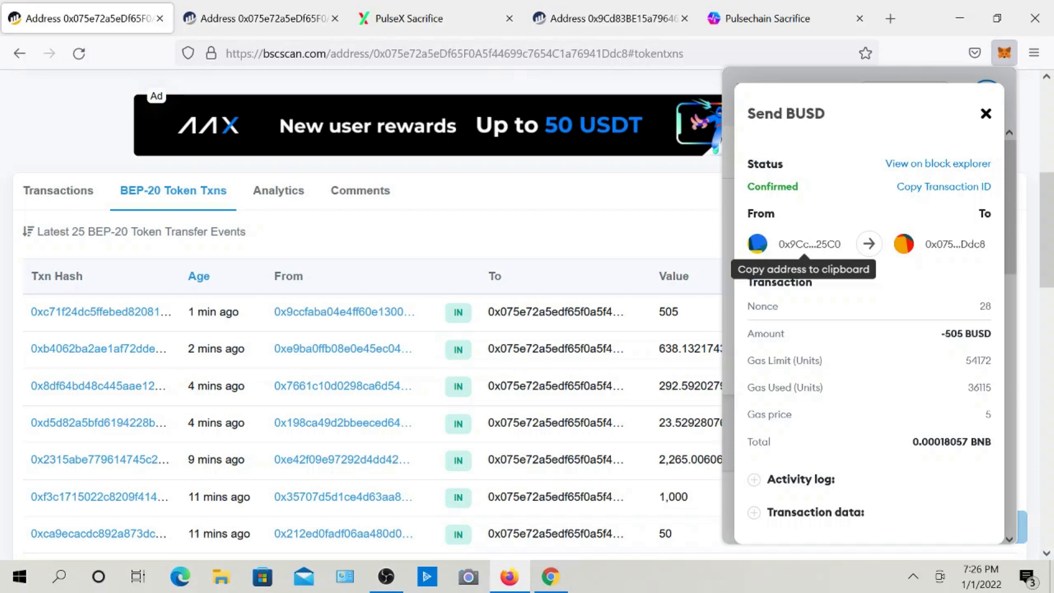
left_click(340, 311)
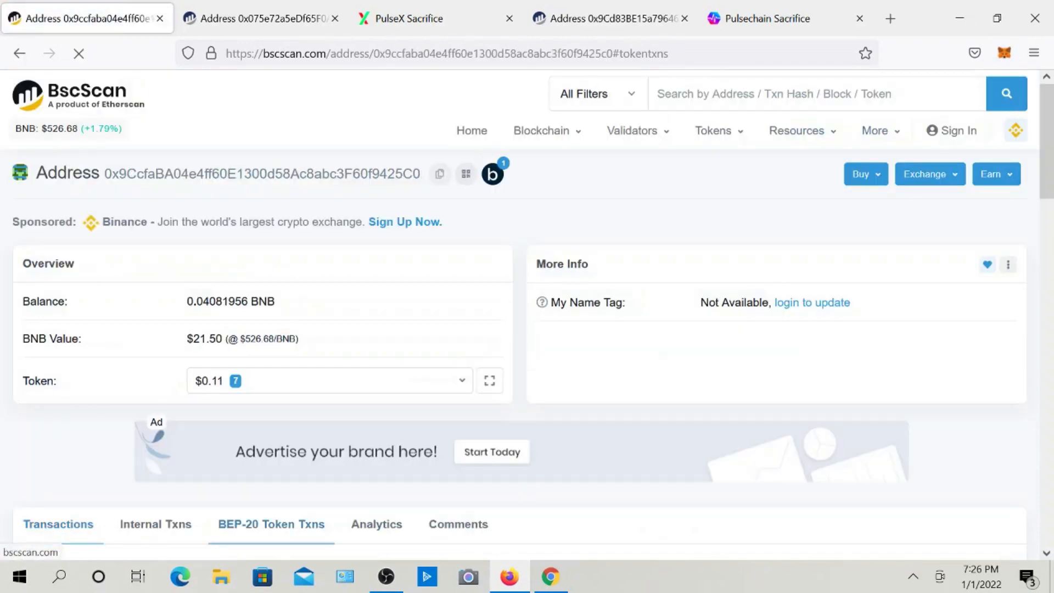
- Examine the sender's BEP-20 token transfers on BscScan and compare its address with the Ledger 1 account in MetaMask
scroll(527, 402, "down", 1)
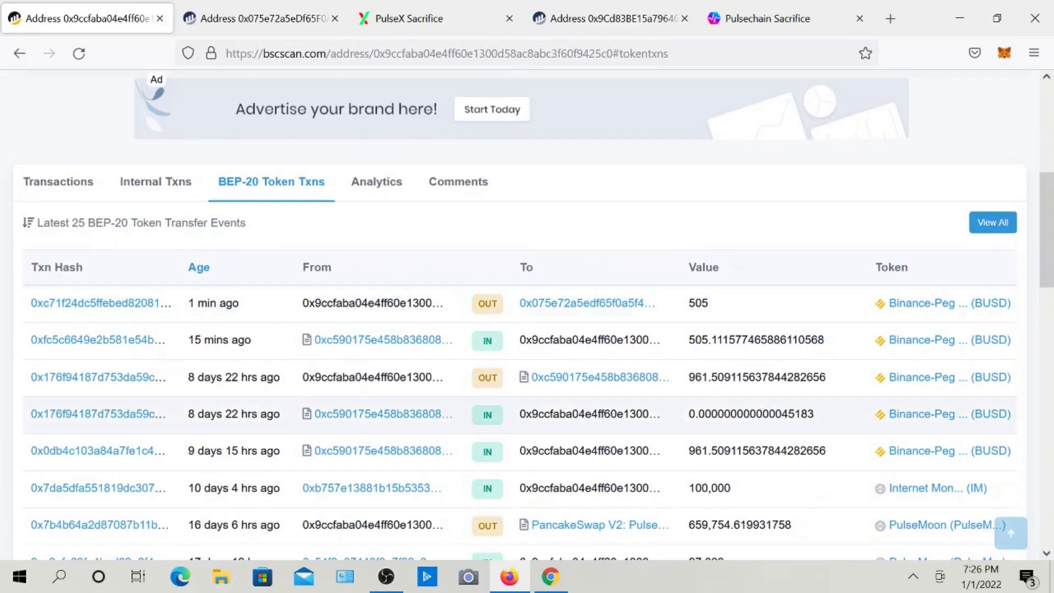
scroll(527, 402, "up", 2)
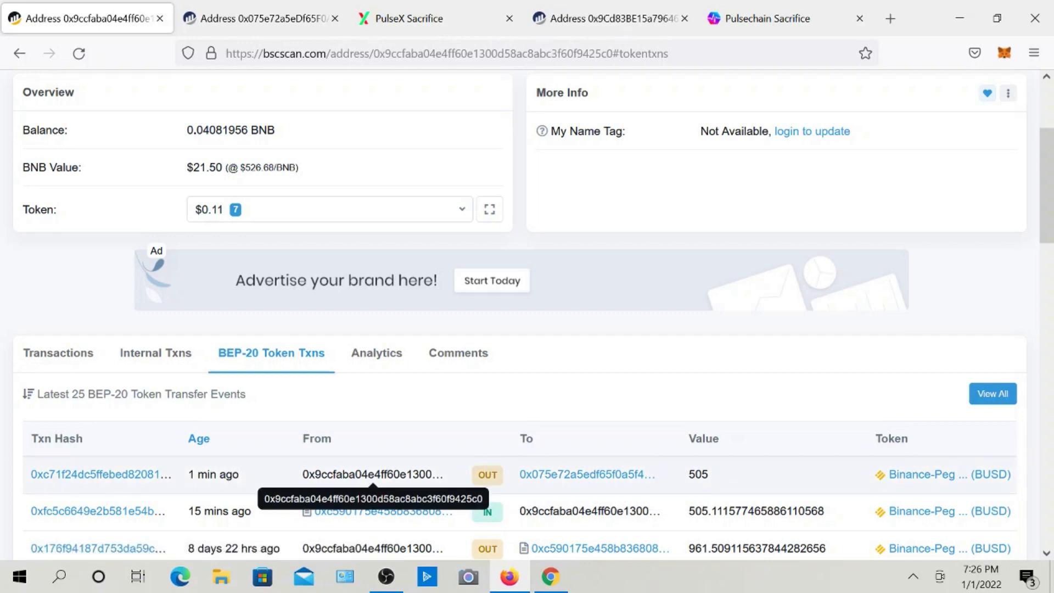
left_click(1005, 53)
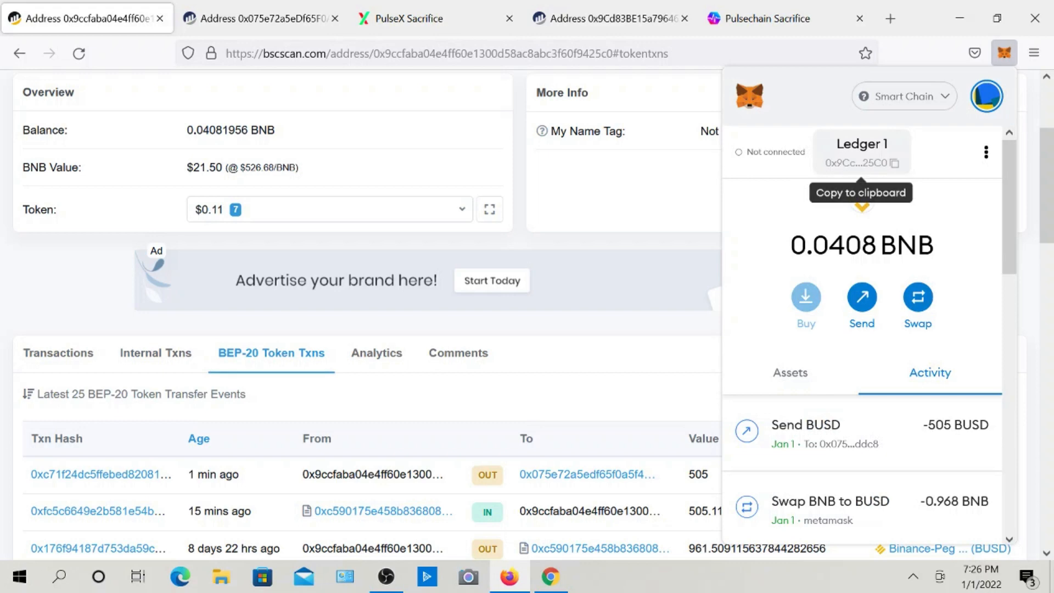
key("Escape")
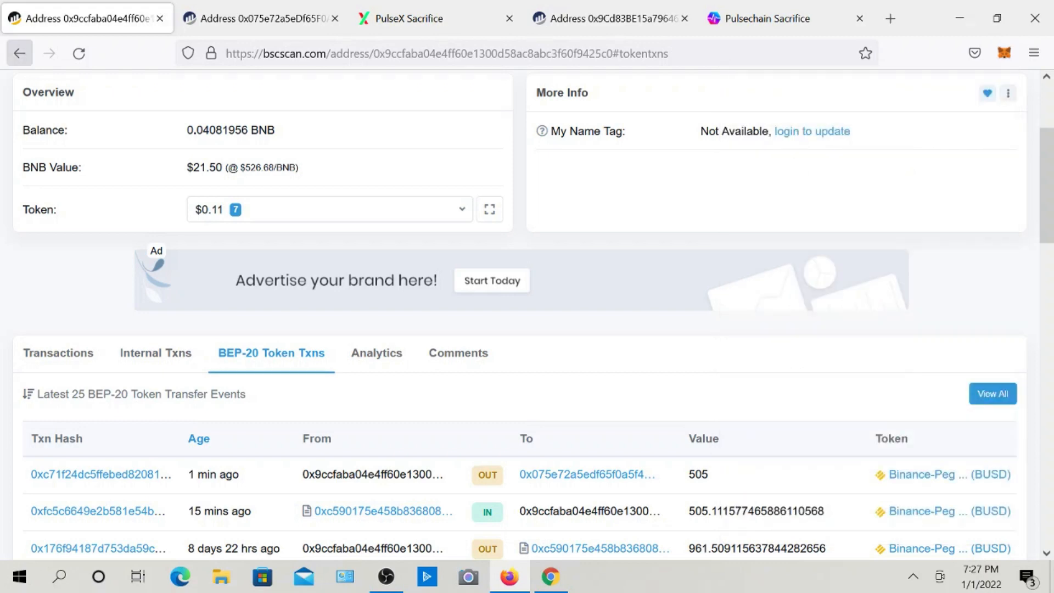
left_click(20, 53)
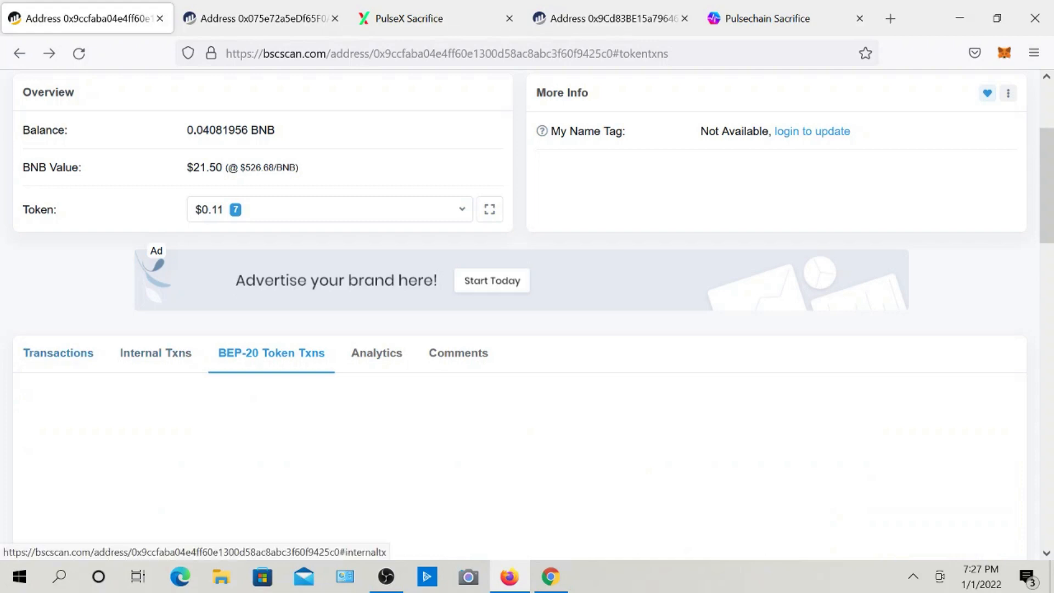
scroll(59, 353, "up", 2)
left_click(49, 54)
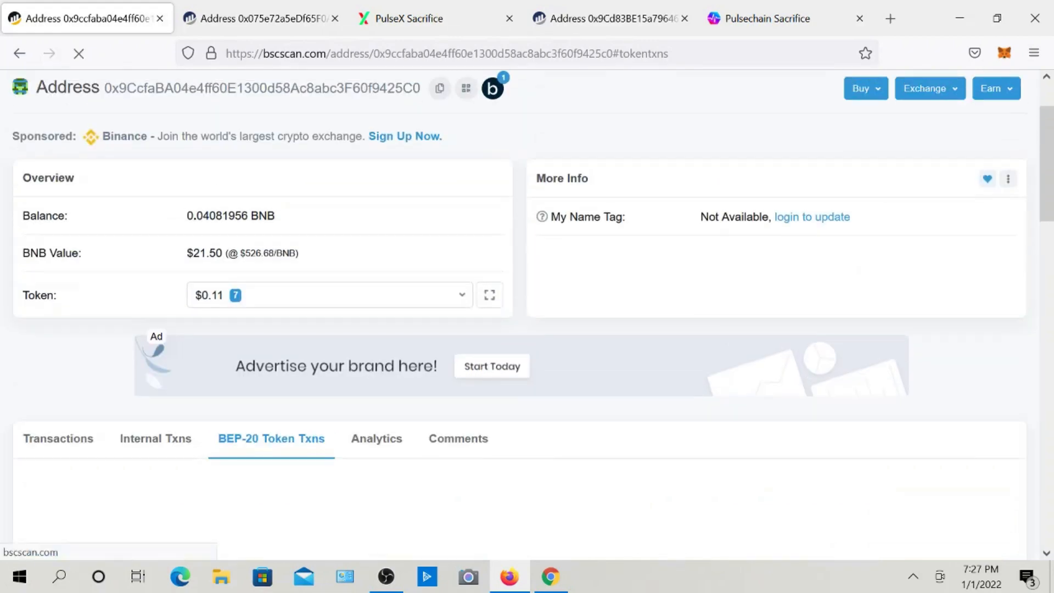
- Open the recipient address of the outgoing 505 BUSD transfer and show its regular transactions instead of BEP-20 transfers
scroll(588, 389, "down", 3)
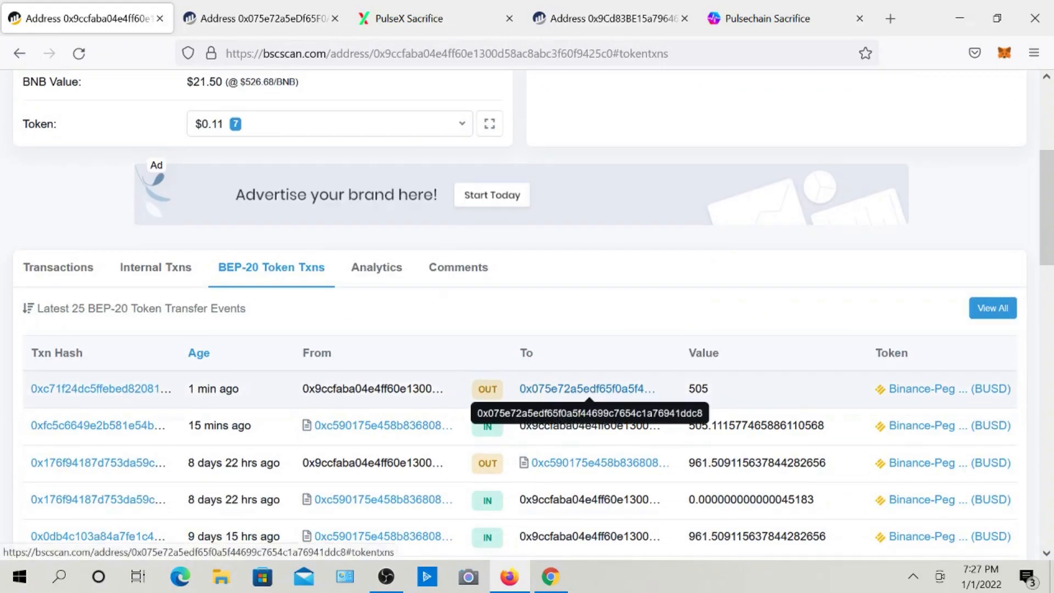
left_click(587, 389)
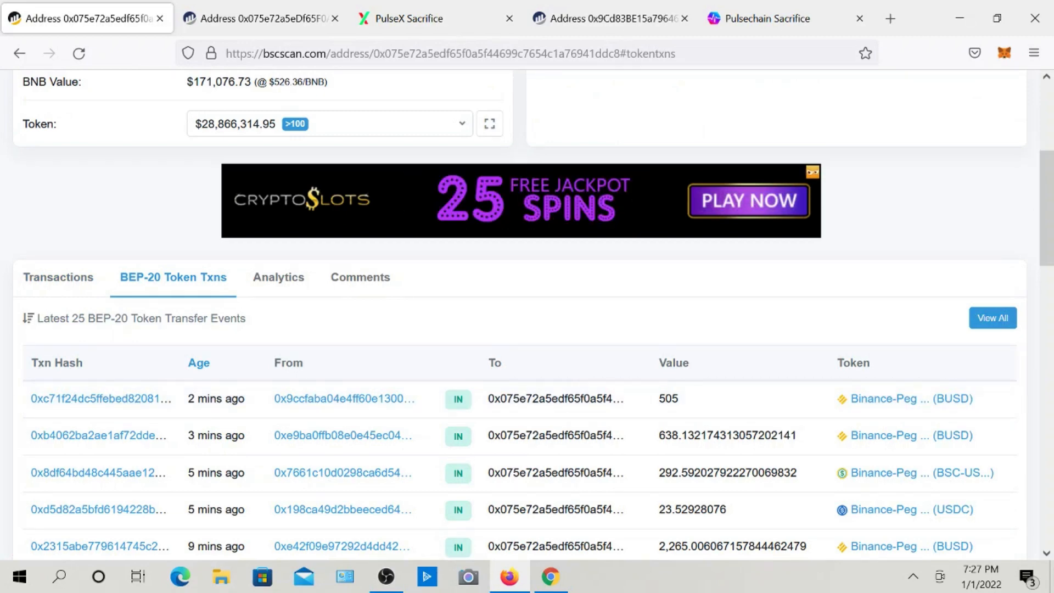
left_click(58, 278)
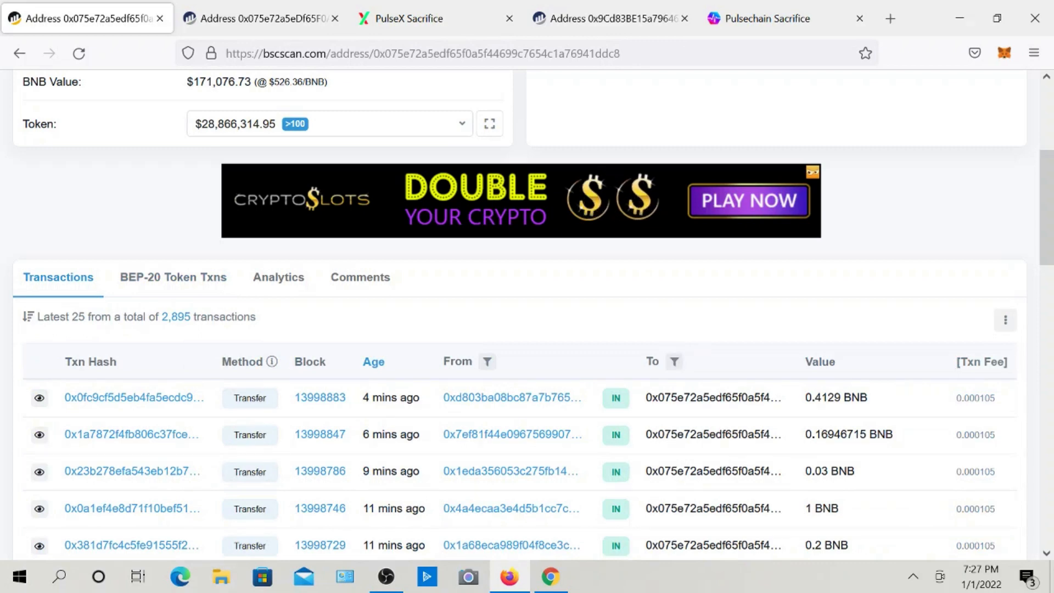
- Show the PulseX sacrifice address's BEP-20 token transfers on BscScan and examine its list of token holdings
left_click(173, 277)
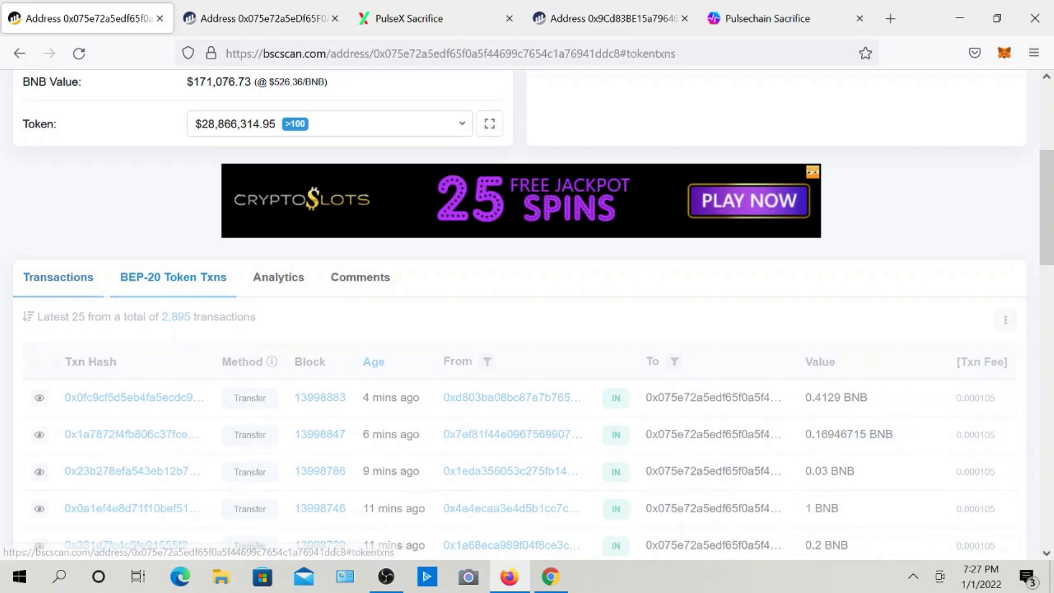
left_click(329, 125)
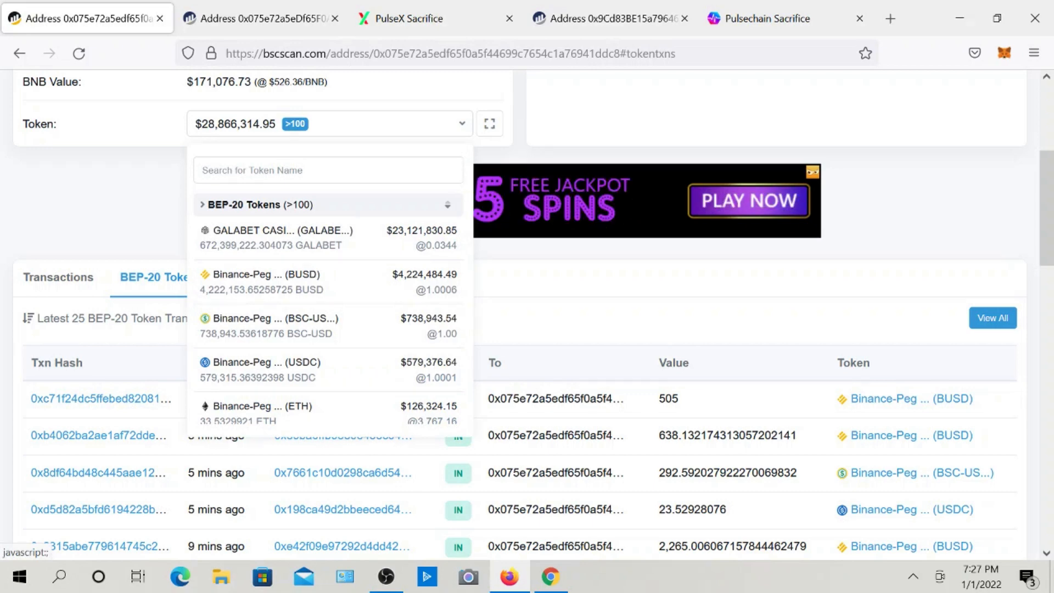
left_click(659, 275)
scroll(527, 319, "up", 2)
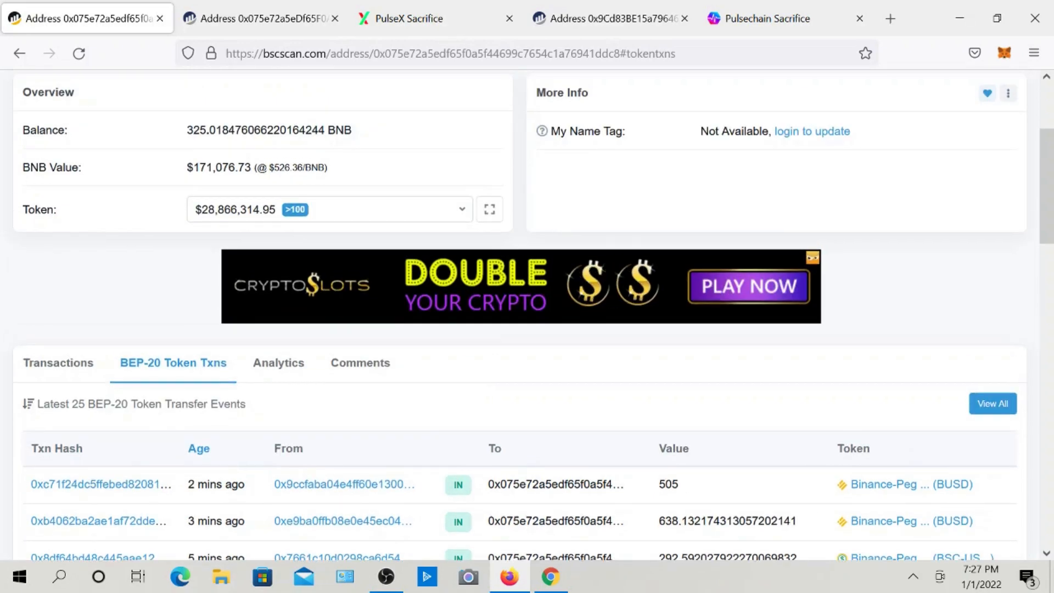
scroll(527, 318, "up", 3)
- Check the PulseX address page on Etherscan, switch to the PulseChain sacrifice address page and highlight its full address
key("ctrl+Tab")
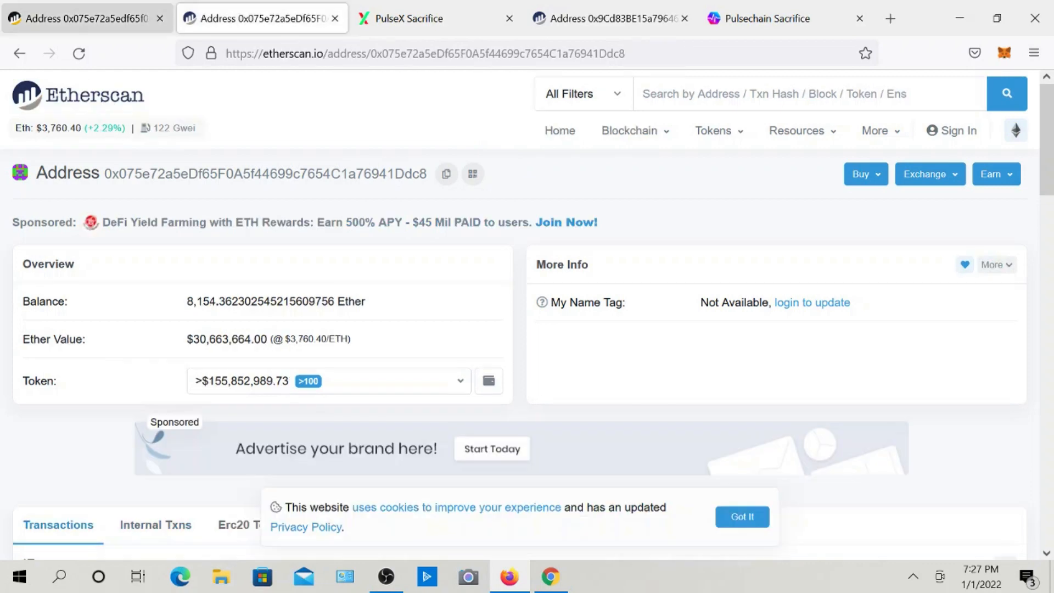
left_click(88, 19)
left_click(611, 19)
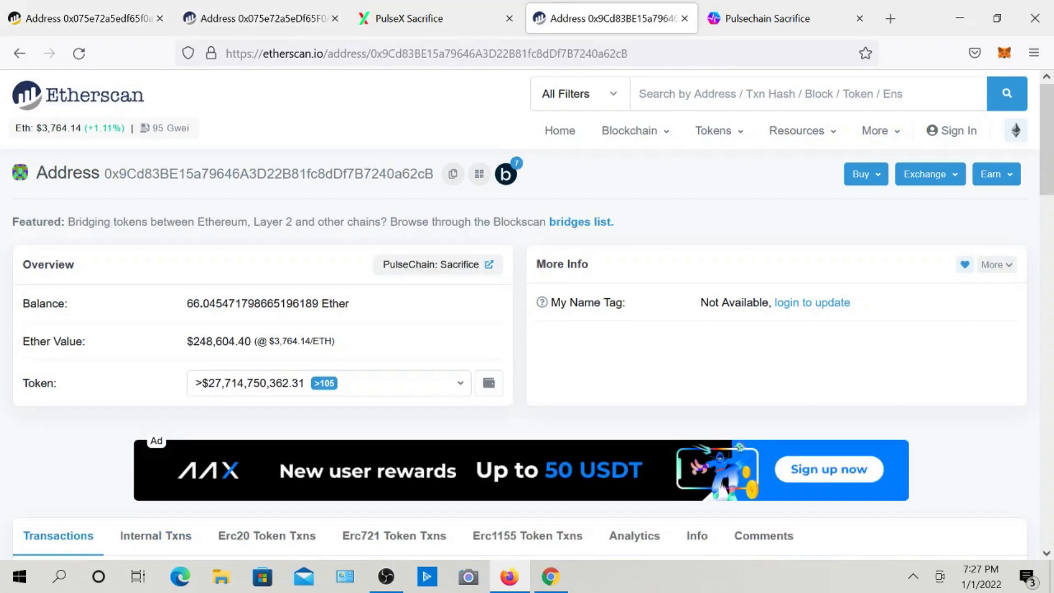
left_click_drag(104, 174, 435, 174)
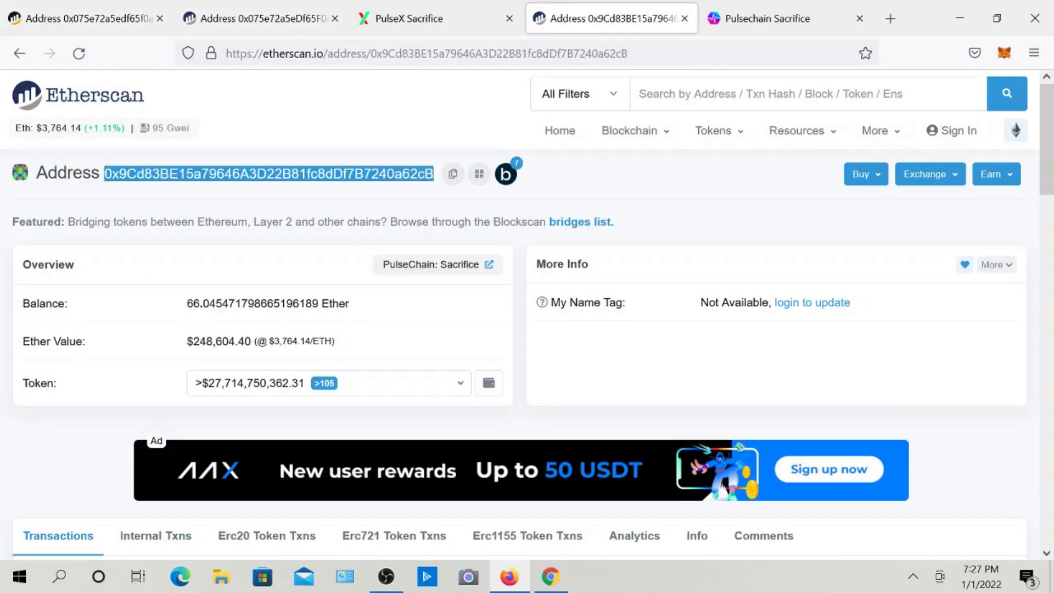
left_click(436, 179)
mouse_move(104, 174)
left_mouse_down()
mouse_move(435, 174)
mouse_move(104, 174)
left_mouse_up()
left_click(435, 174)
left_click(104, 174)
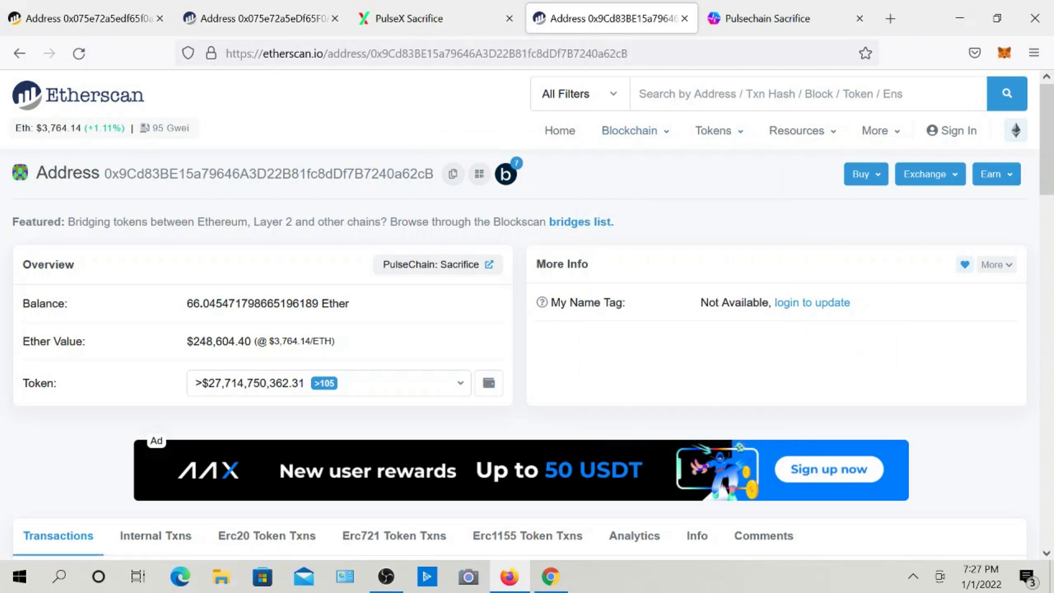
left_click(386, 576)
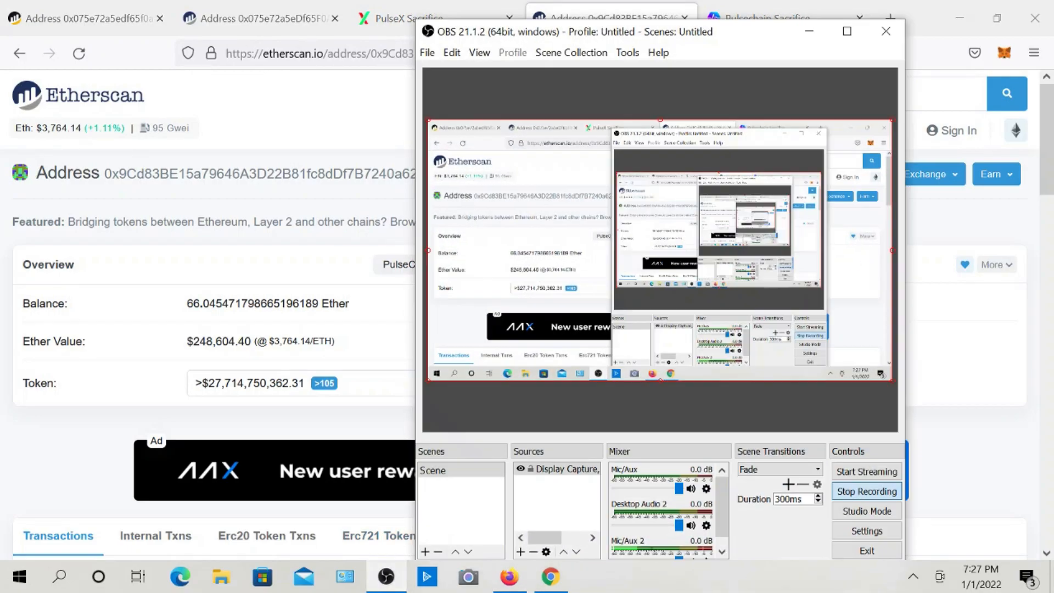